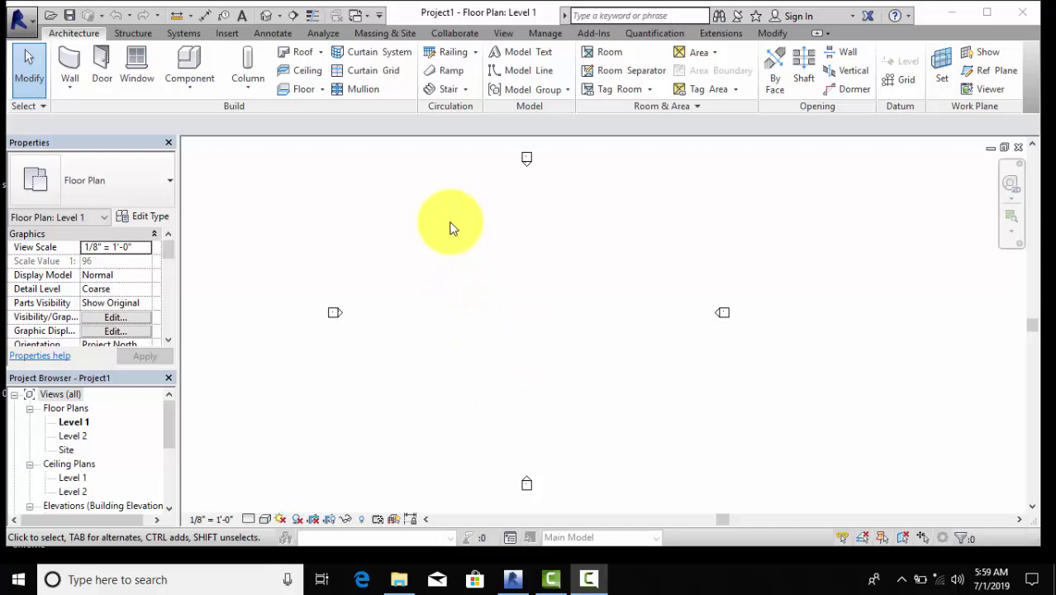
Start a Stair by Component and set its type to Cast-In-Place Stair: Monolithic Stair
scroll(451, 275, "up", 1)
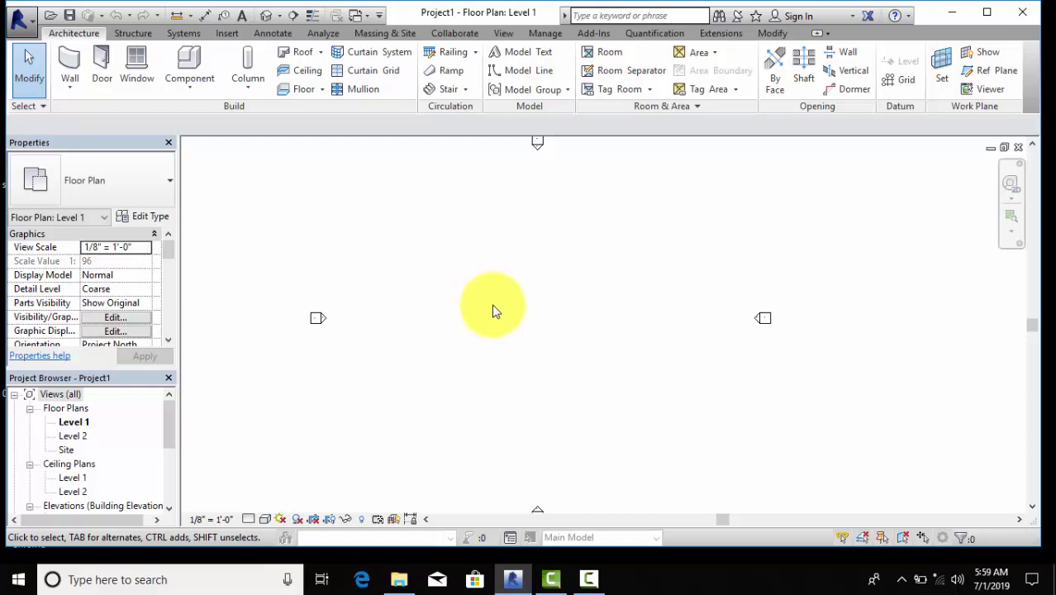
left_click(466, 89)
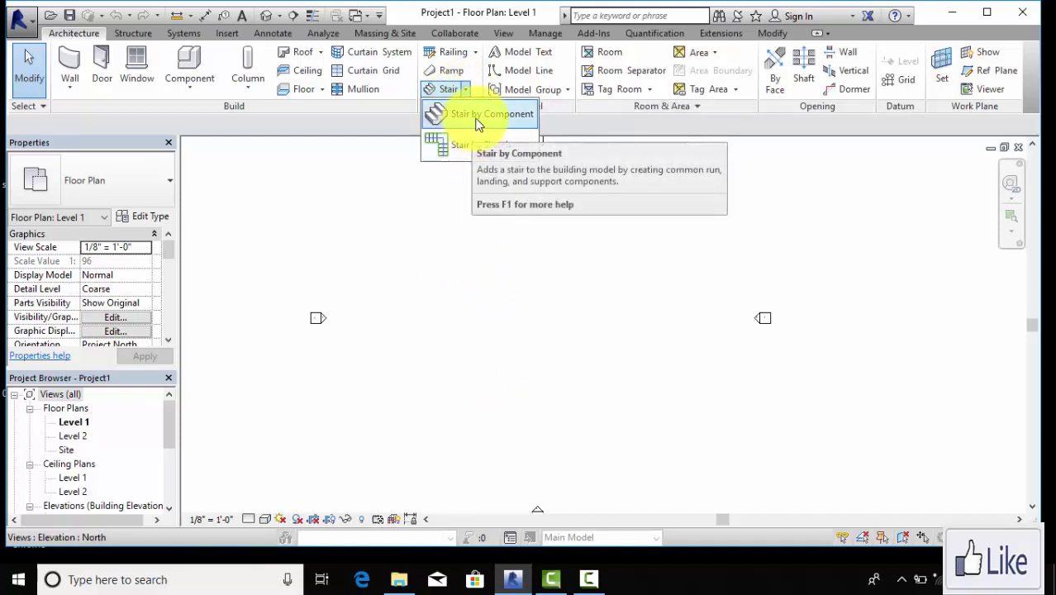
left_click(476, 116)
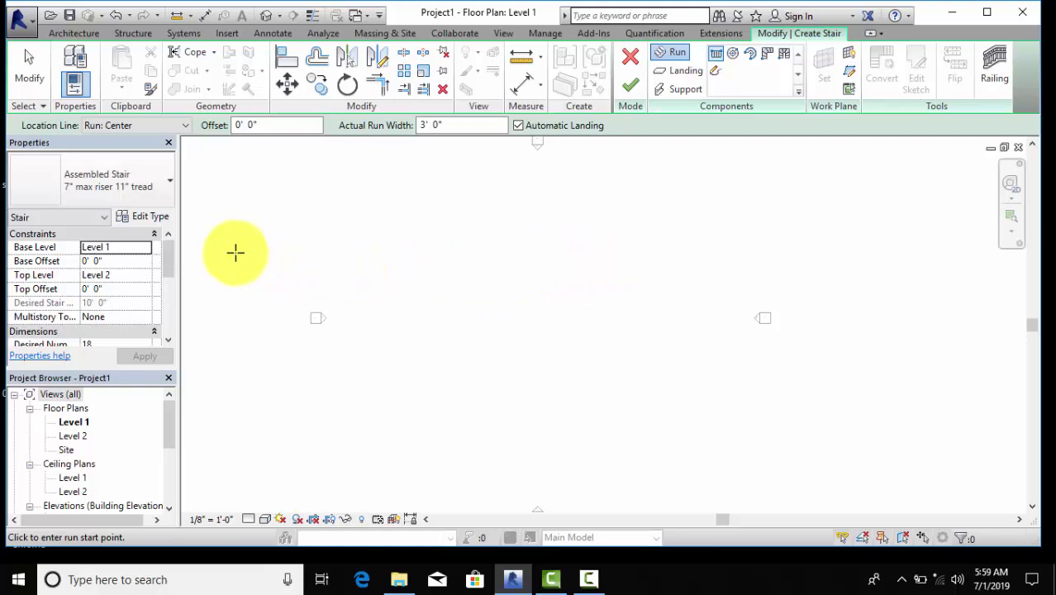
left_click(136, 191)
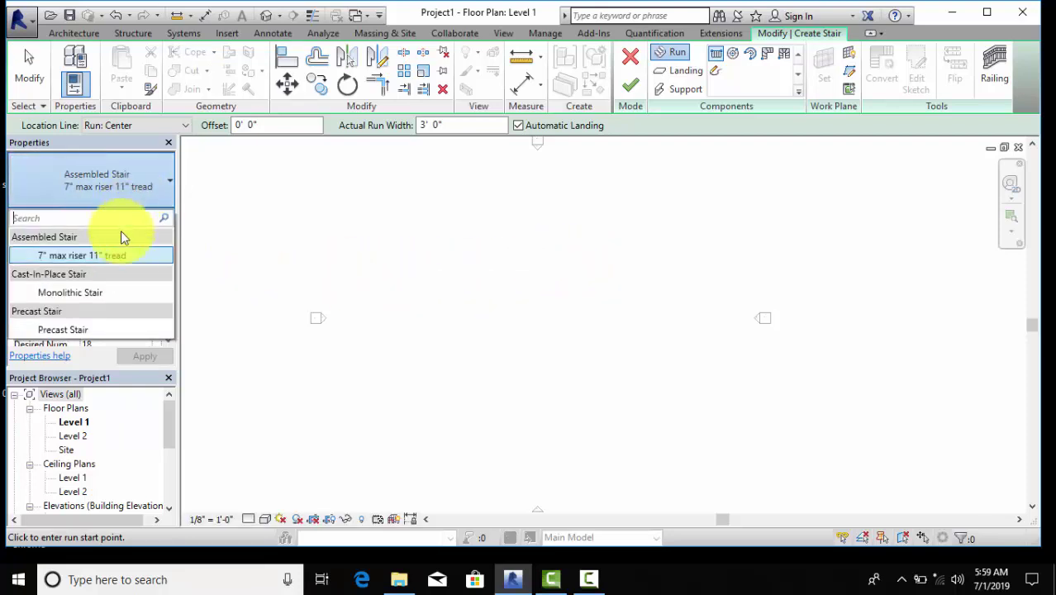
left_click(122, 294)
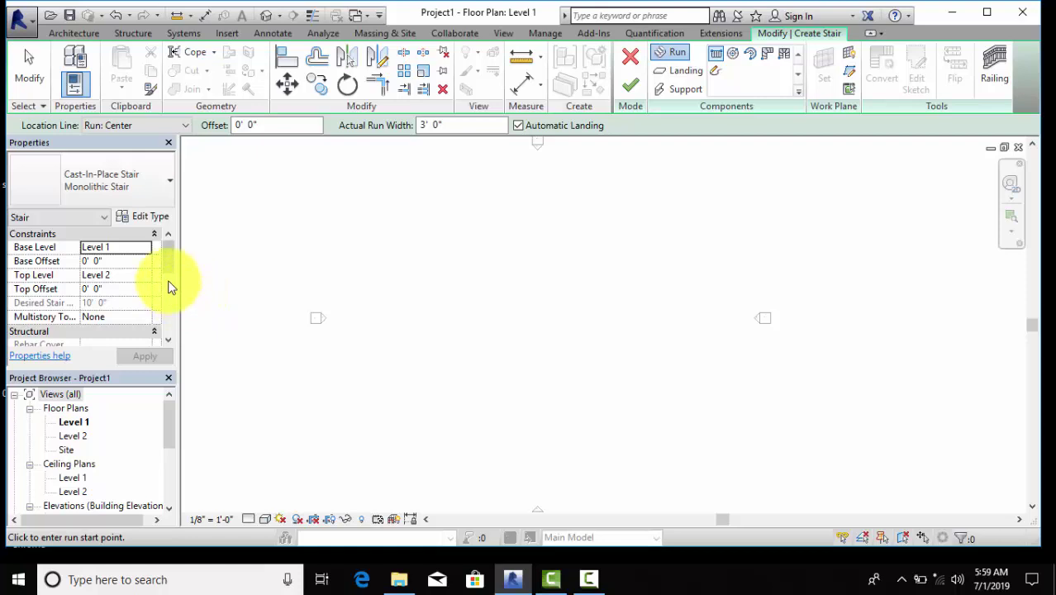
mouse_move(170, 263)
left_mouse_down()
mouse_move(175, 288)
mouse_move(184, 236)
left_mouse_up()
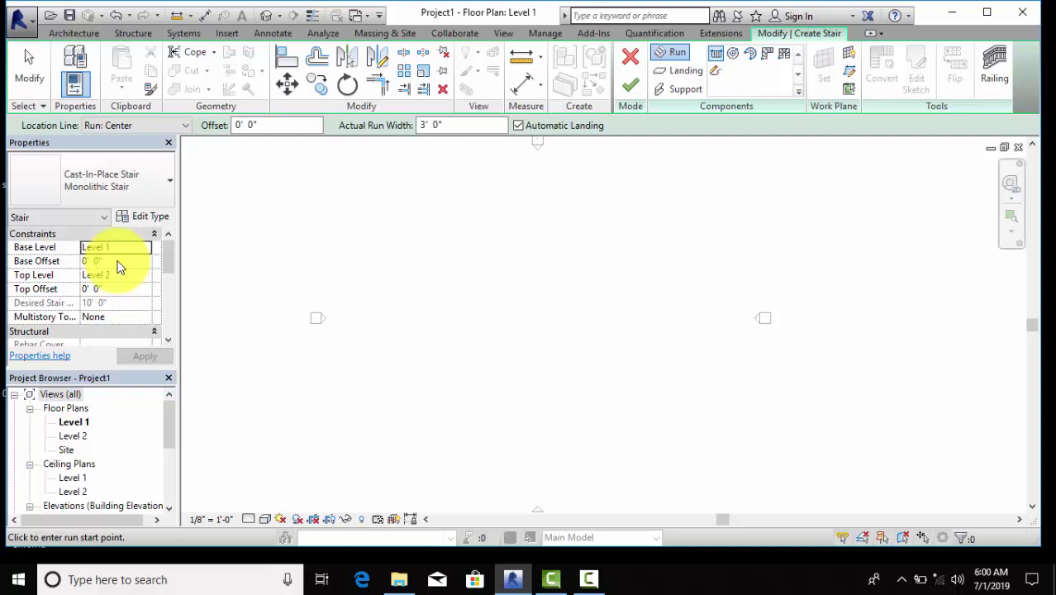
Give the Monolithic Stair type a 6" maximum riser height and 0' 9" minimum tread depth, and apply
left_click(147, 217)
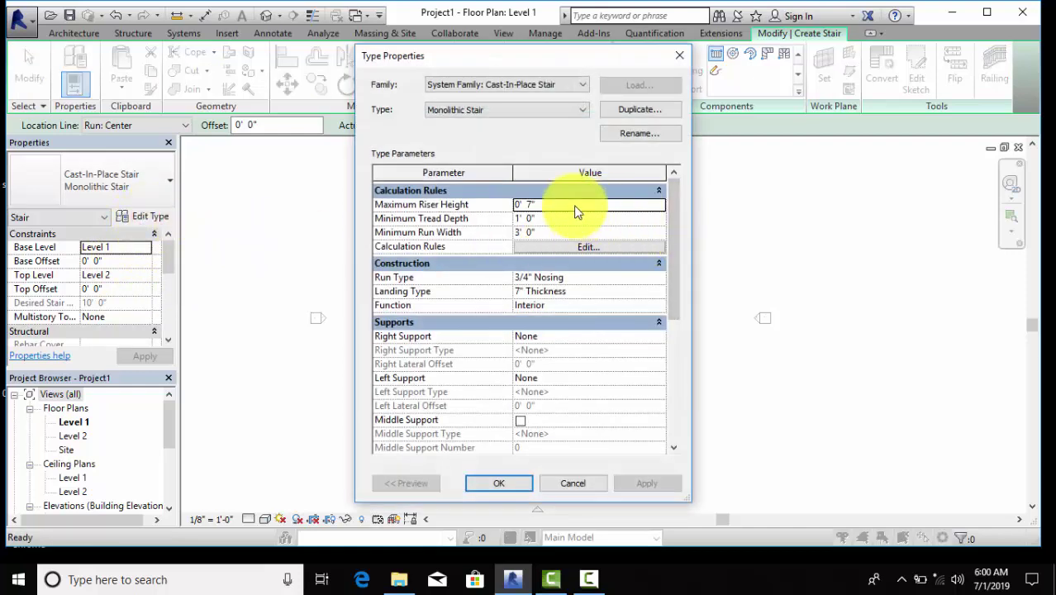
left_click(565, 205)
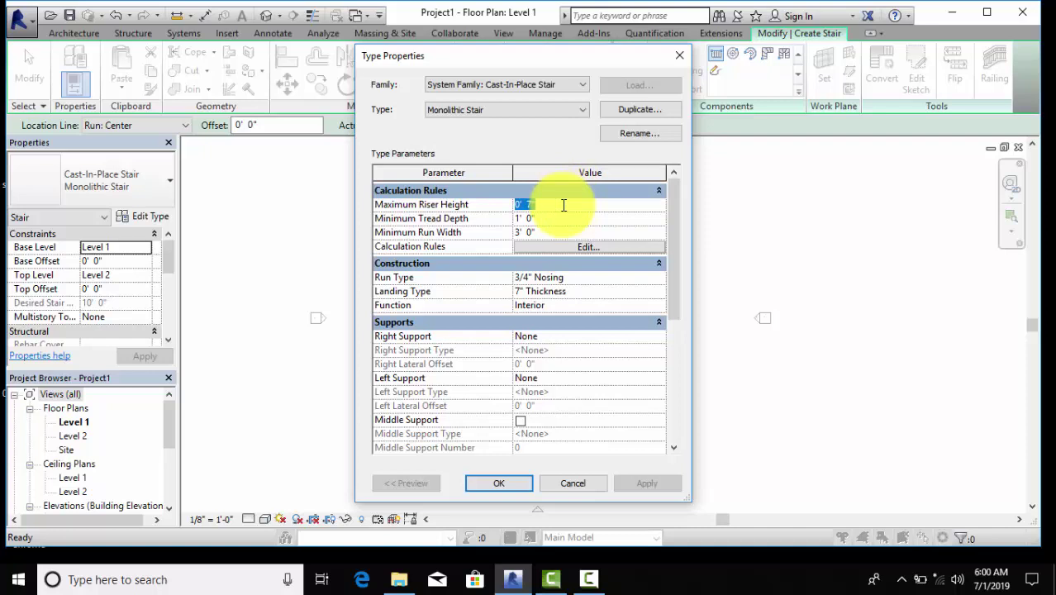
key("BackSpace")
type("6")
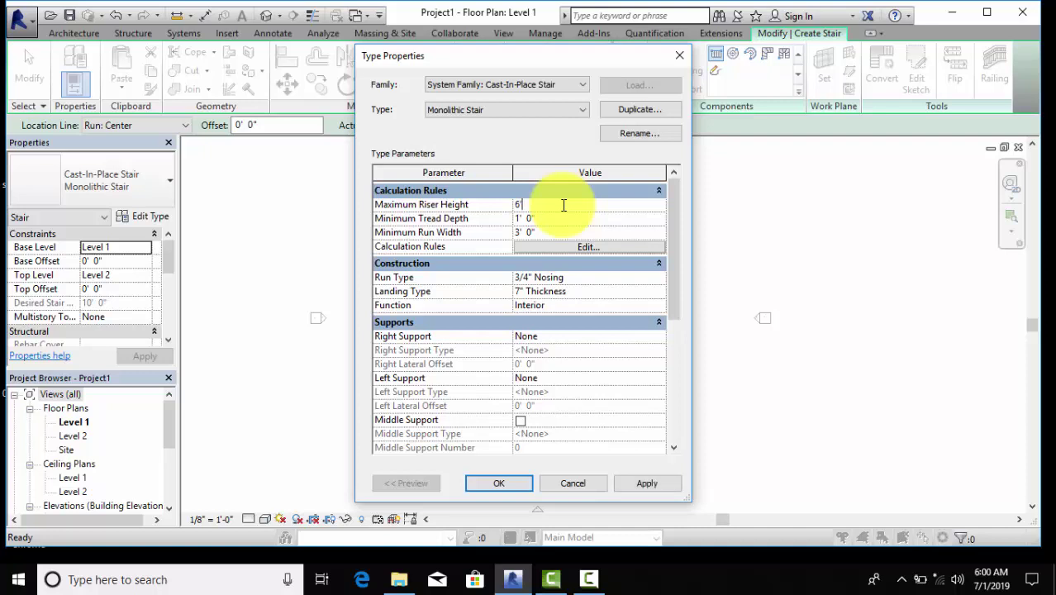
type("\"")
key("Return")
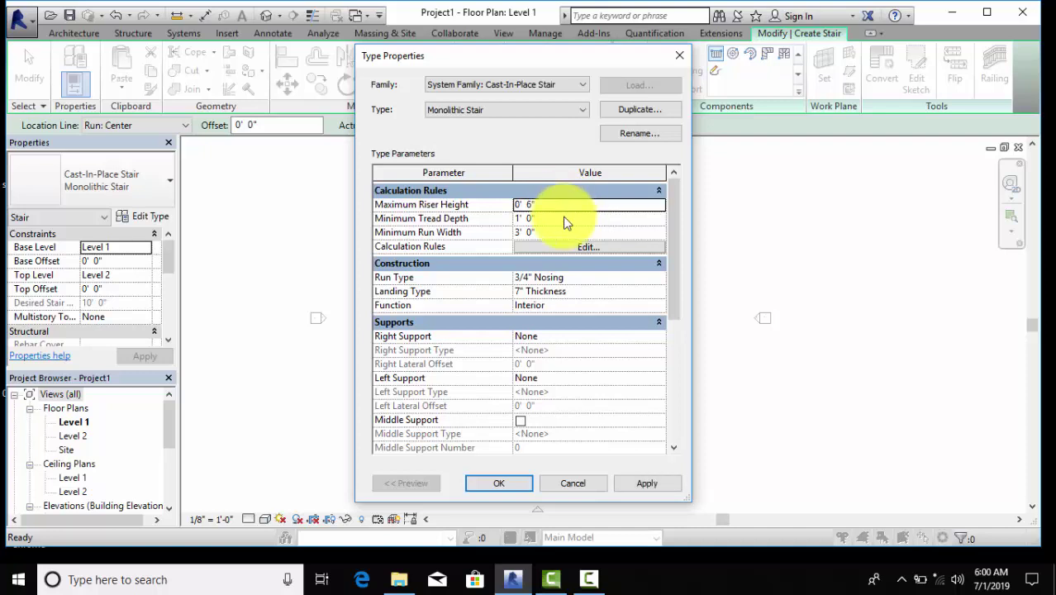
left_click(562, 219)
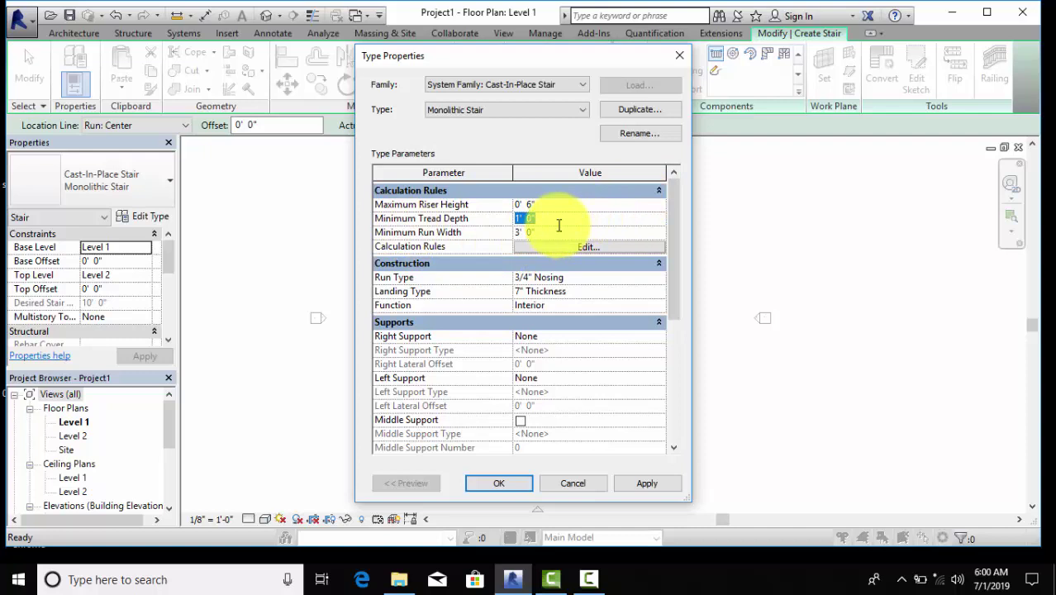
type("0'")
type(" 9")
key("Return")
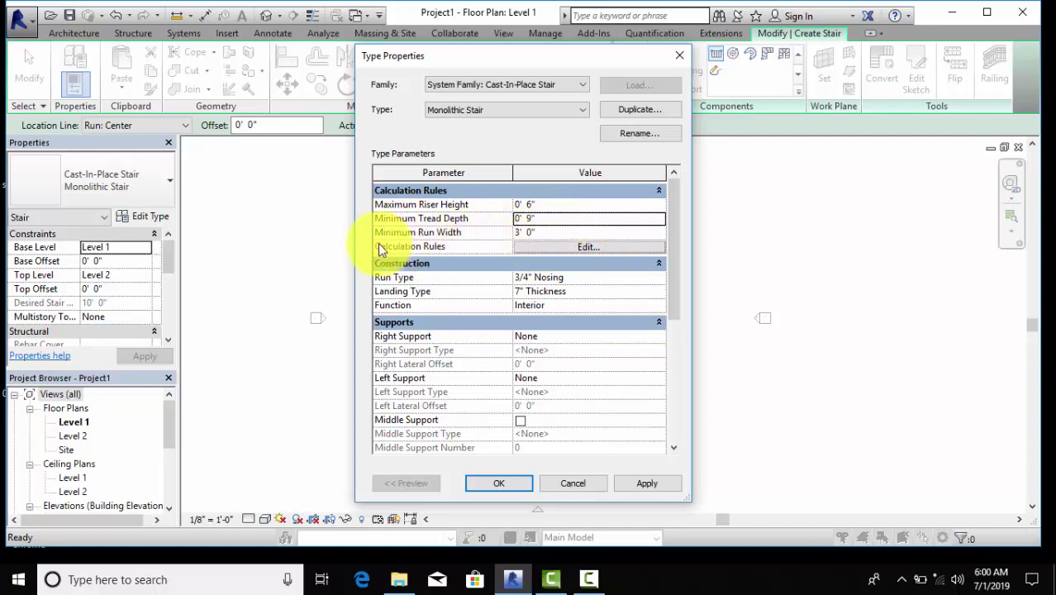
left_click(530, 236)
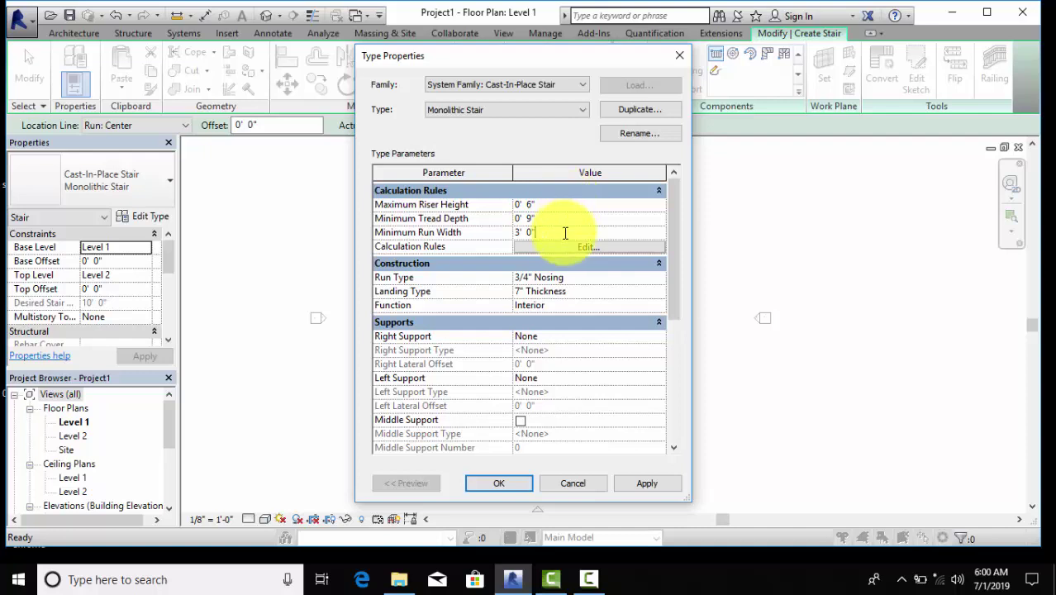
left_click(647, 484)
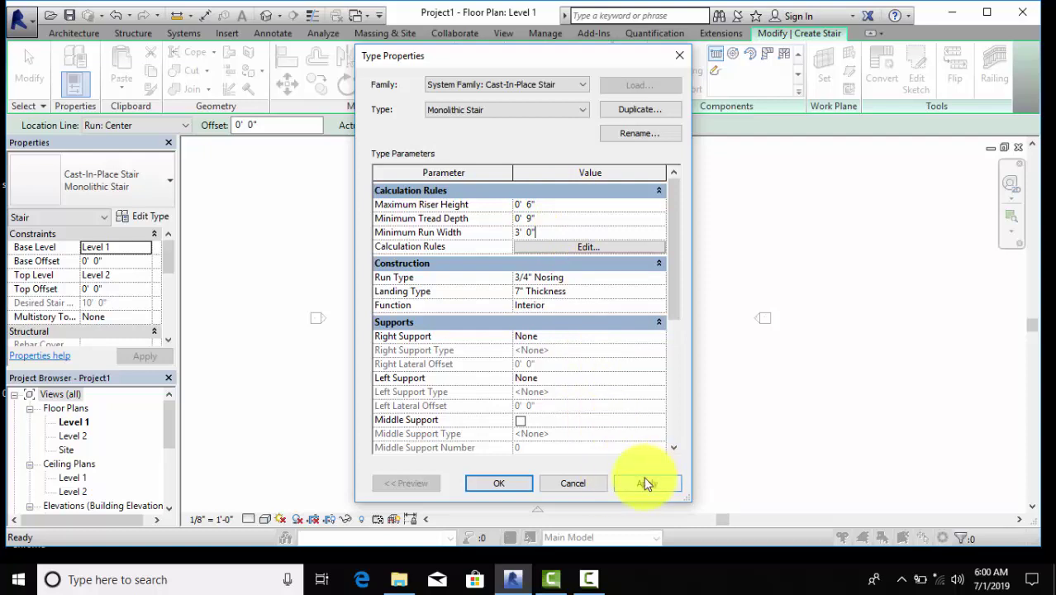
left_click(647, 483)
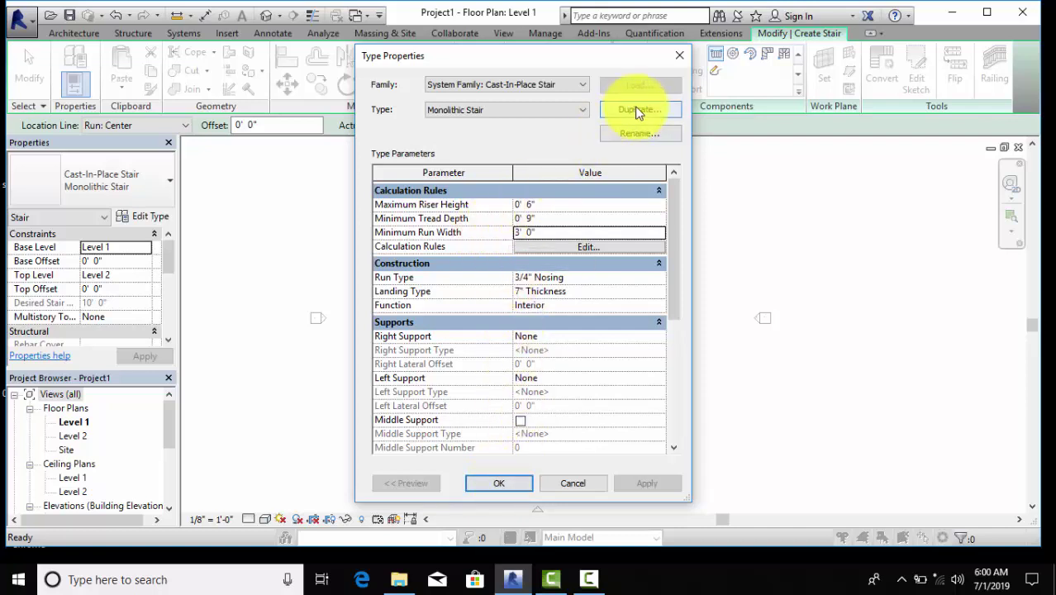
Sketch a 10'-0" upward run plus a second run turning right, then finish the stair
left_click(491, 487)
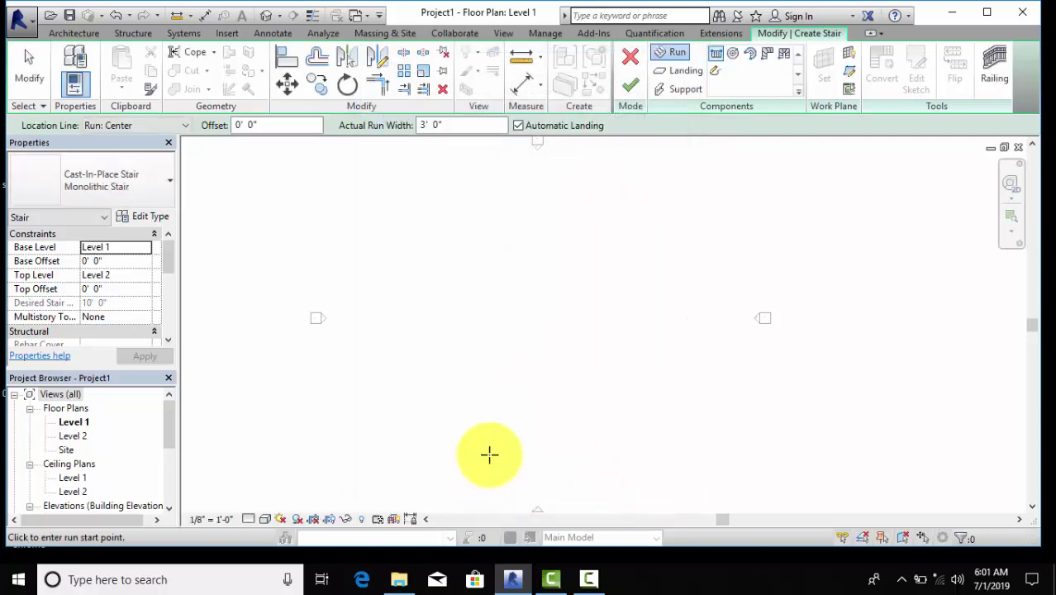
scroll(425, 305, "up", 1)
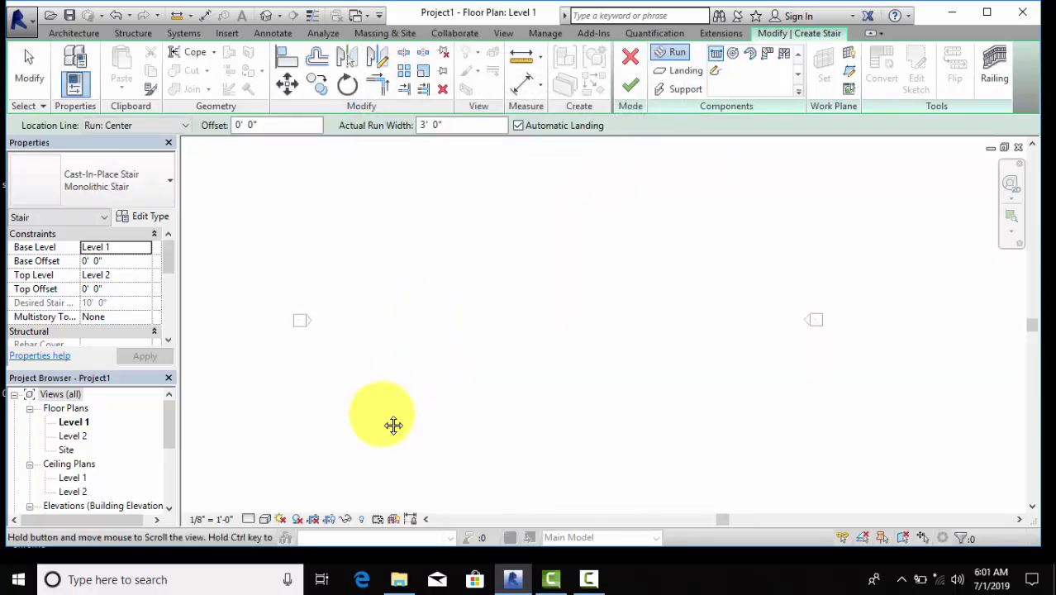
middle_click_drag(394, 425, 389, 443)
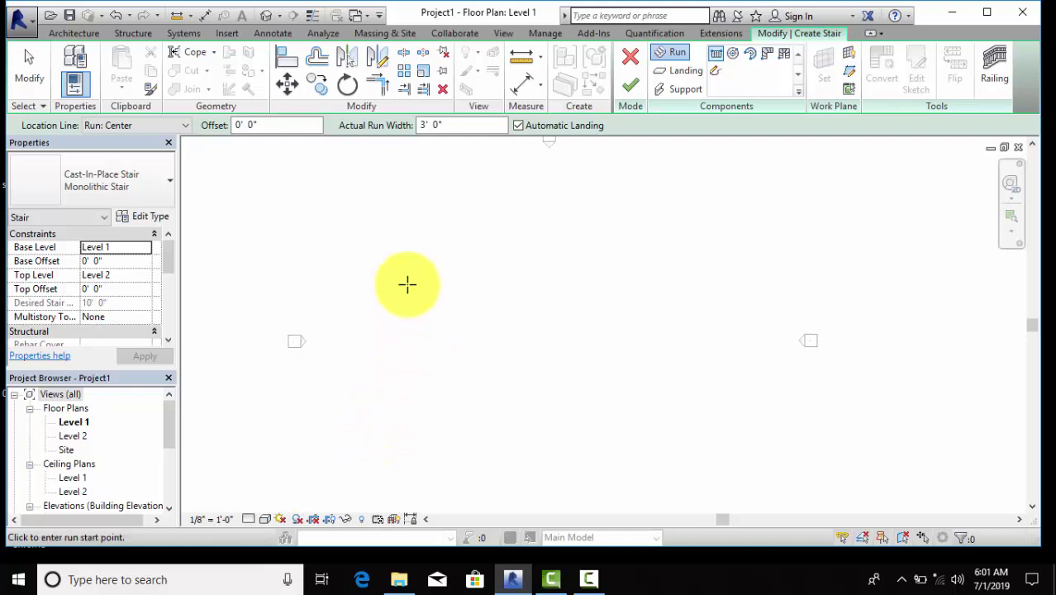
left_click(410, 373)
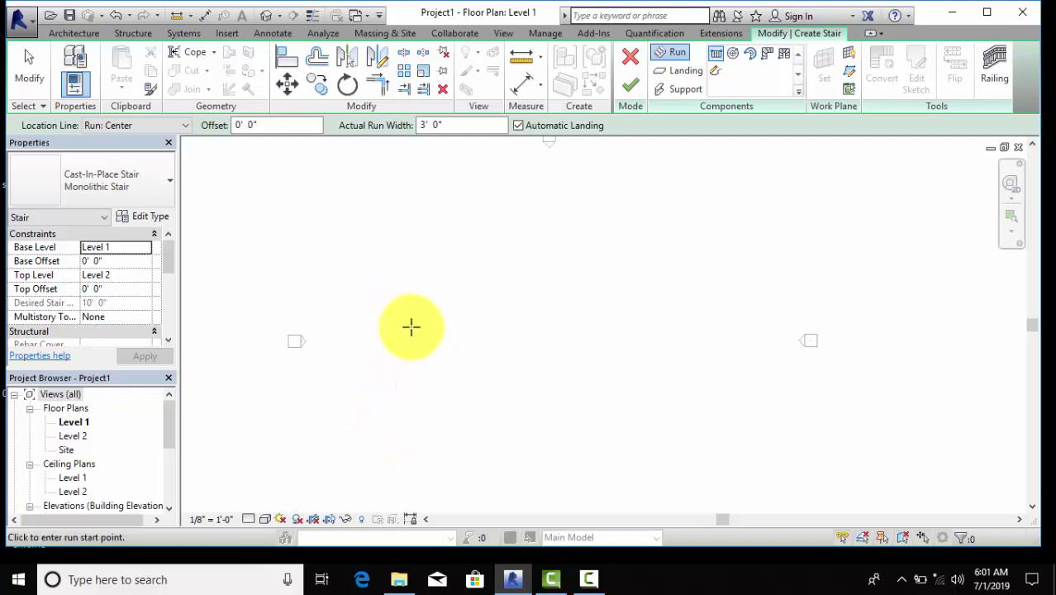
scroll(406, 401, "up", 3)
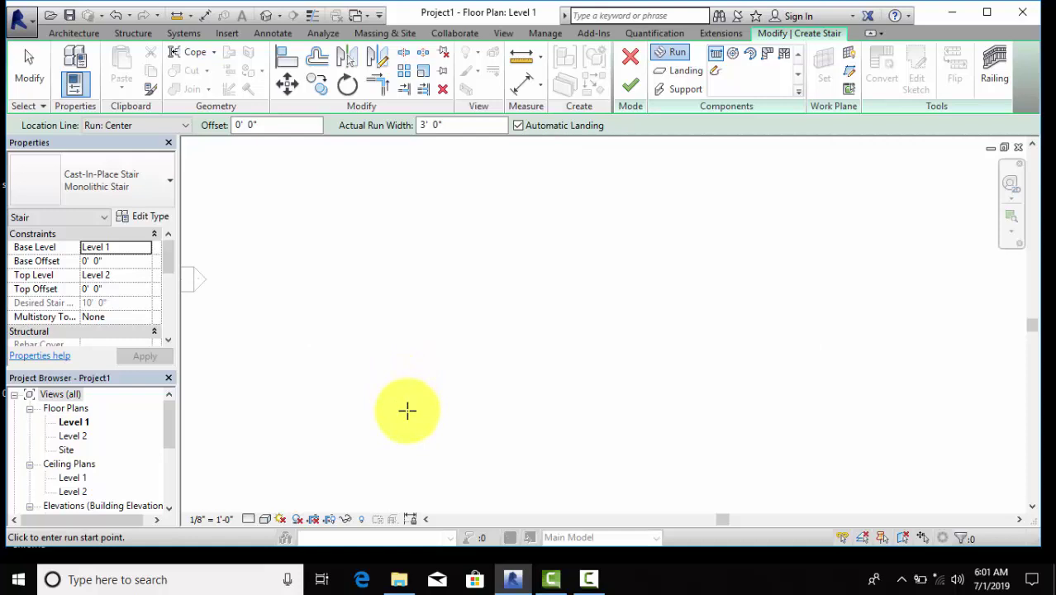
left_click(423, 347)
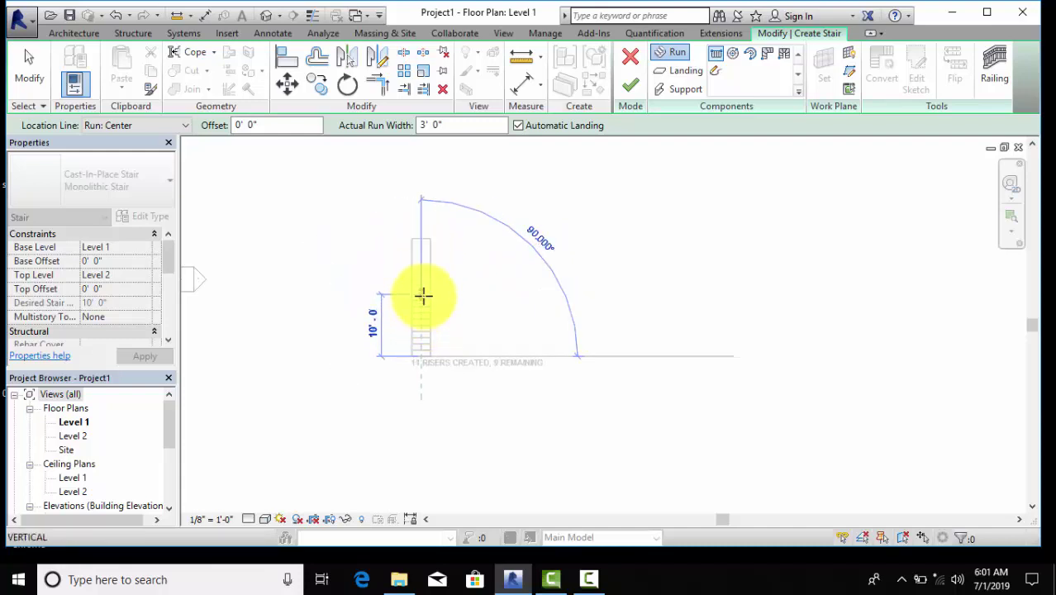
left_click(423, 296)
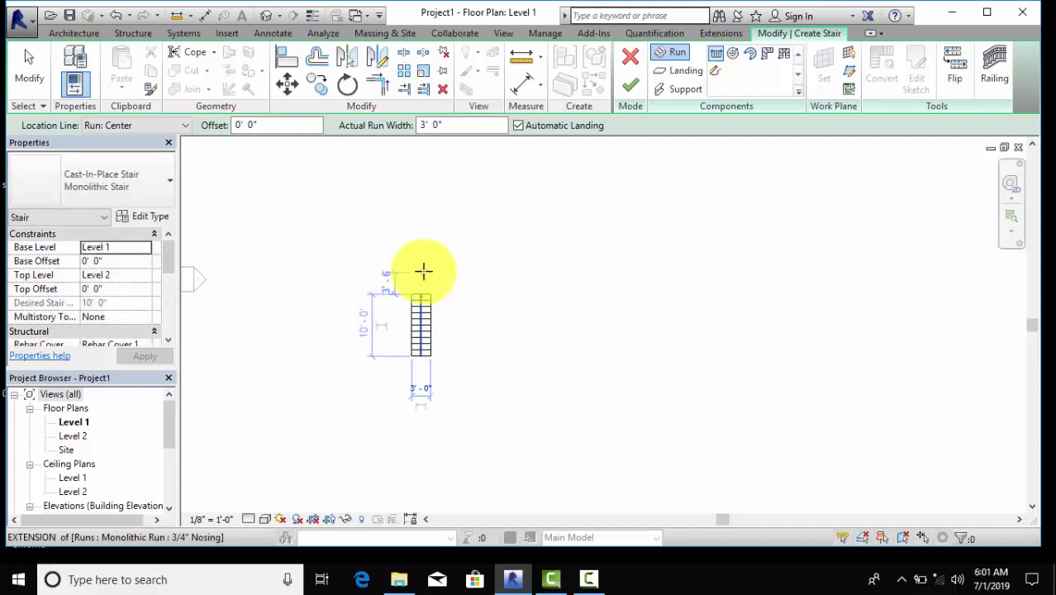
left_click(427, 281)
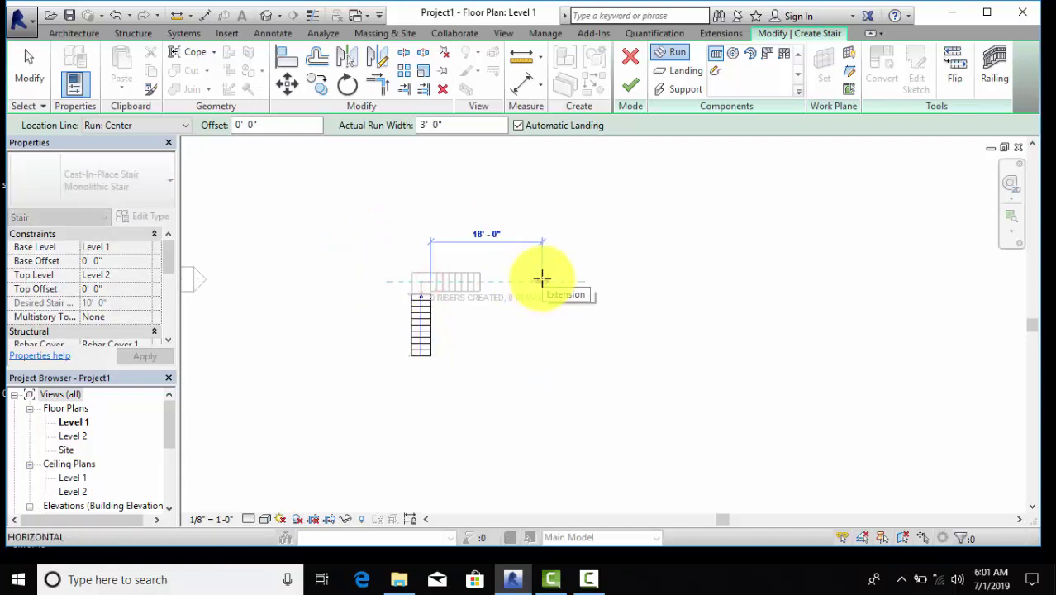
left_click(541, 279)
key("Escape")
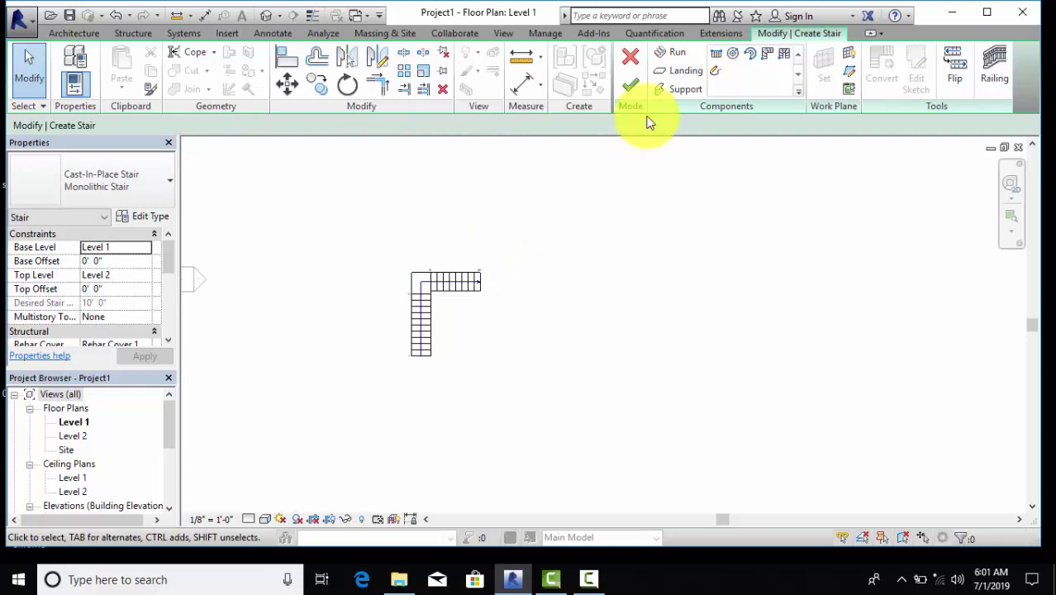
left_click(633, 85)
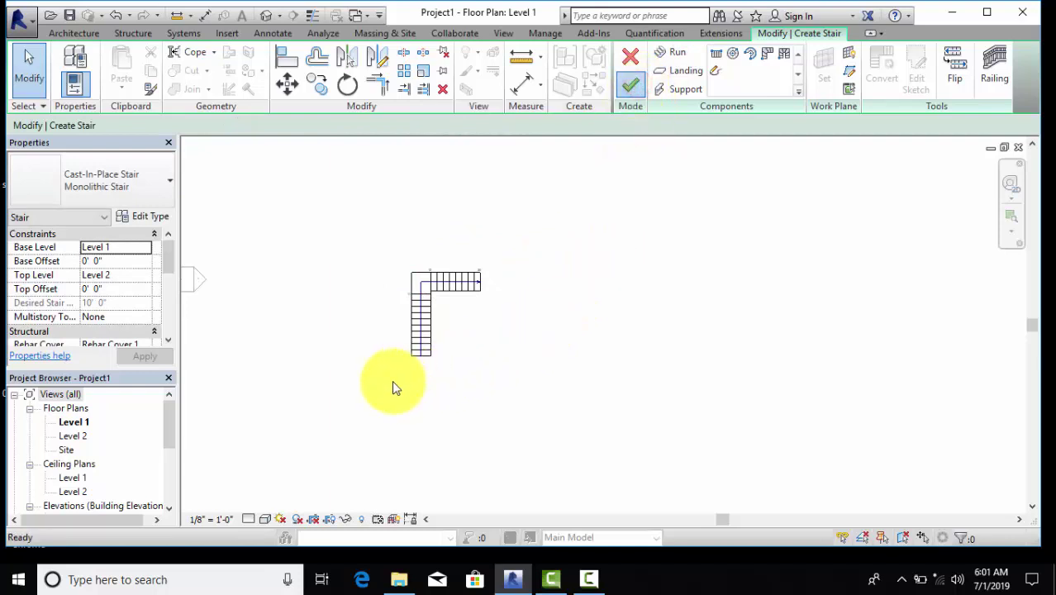
Draw a 14'-0" by 14'-6" rectangle of 10'-0"-high Generic - 8" walls
scroll(440, 349, "up", 3)
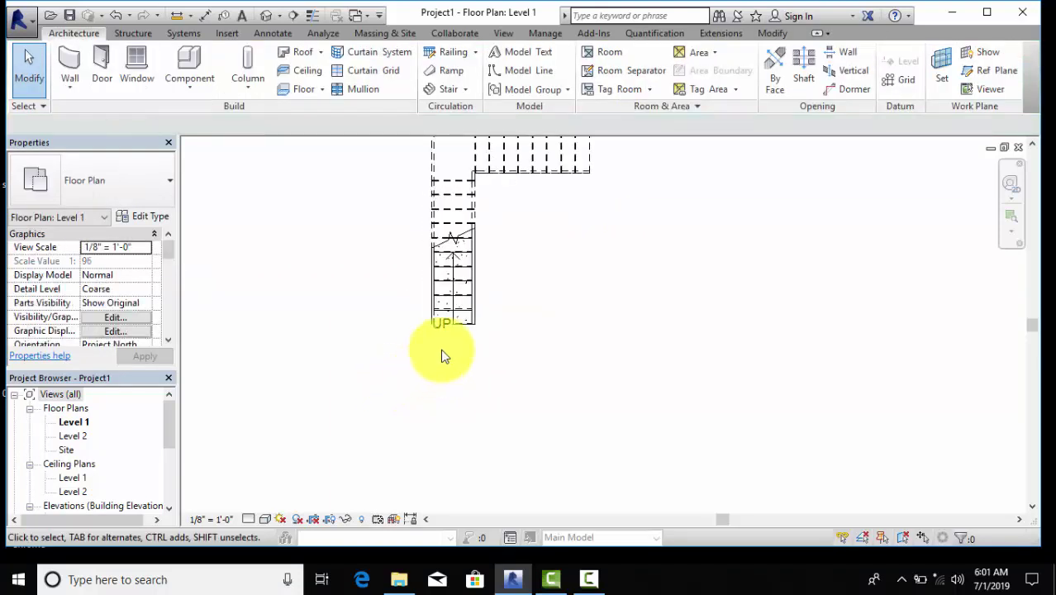
scroll(451, 349, "down", 3)
middle_click_drag(646, 298, 316, 332)
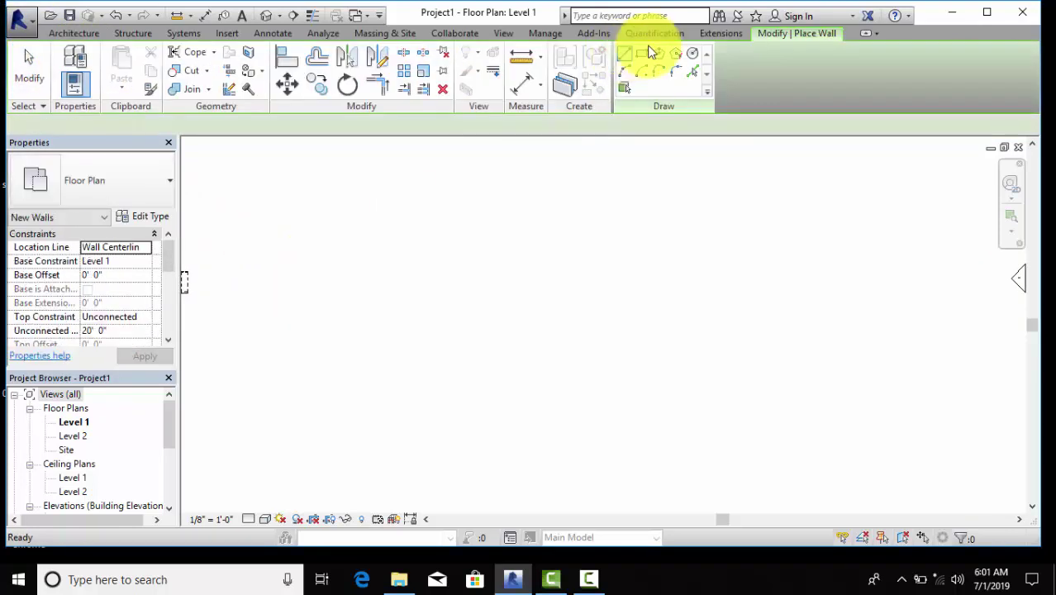
left_click(642, 53)
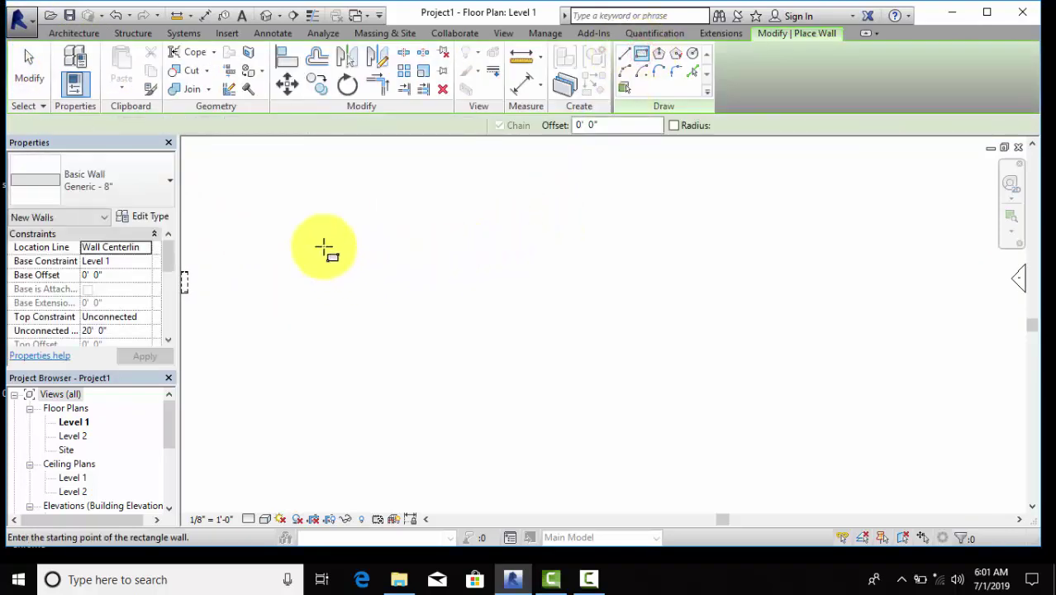
left_click(268, 124)
type("10' 0\"")
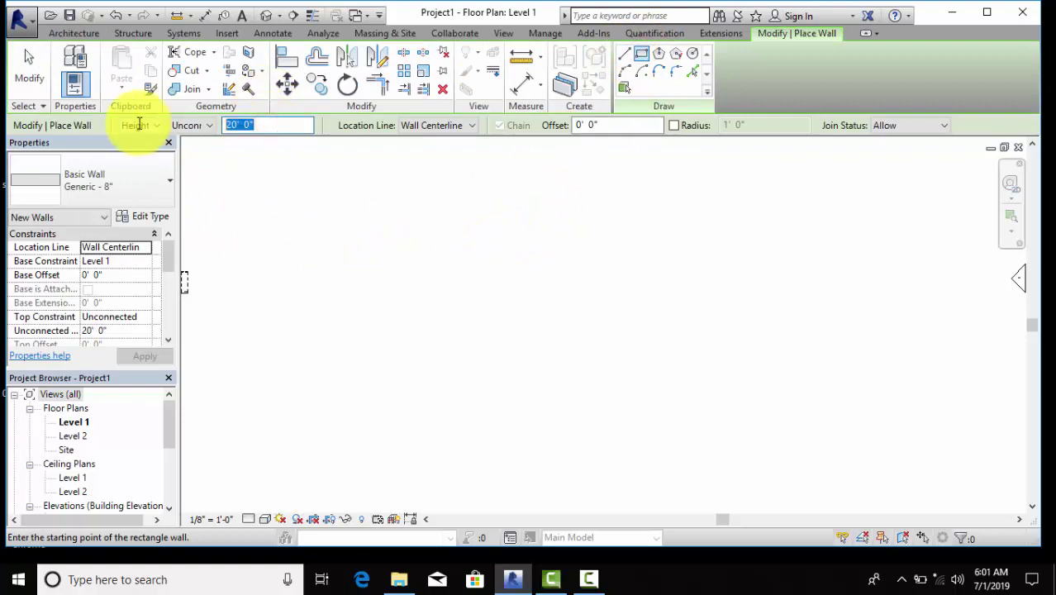
left_click(363, 243)
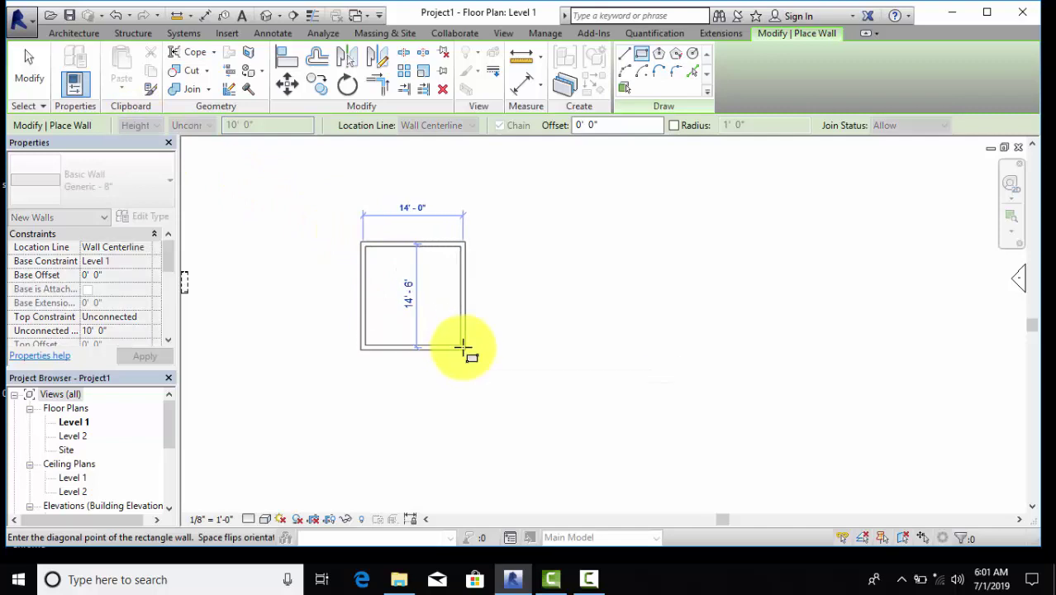
left_click(464, 346)
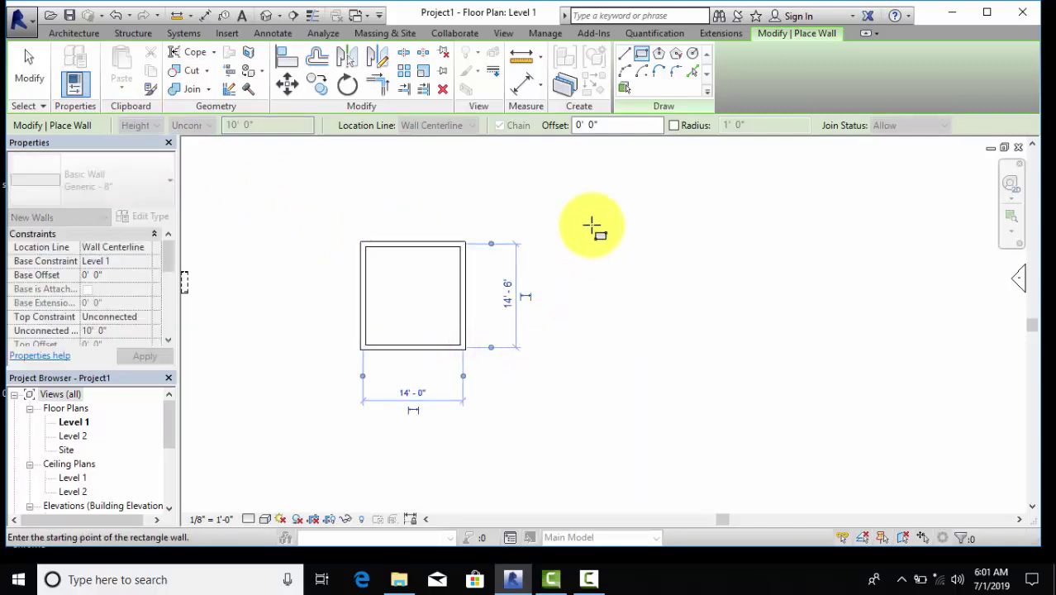
right_click(570, 185)
left_click(610, 206)
right_click(607, 202)
left_click(641, 207)
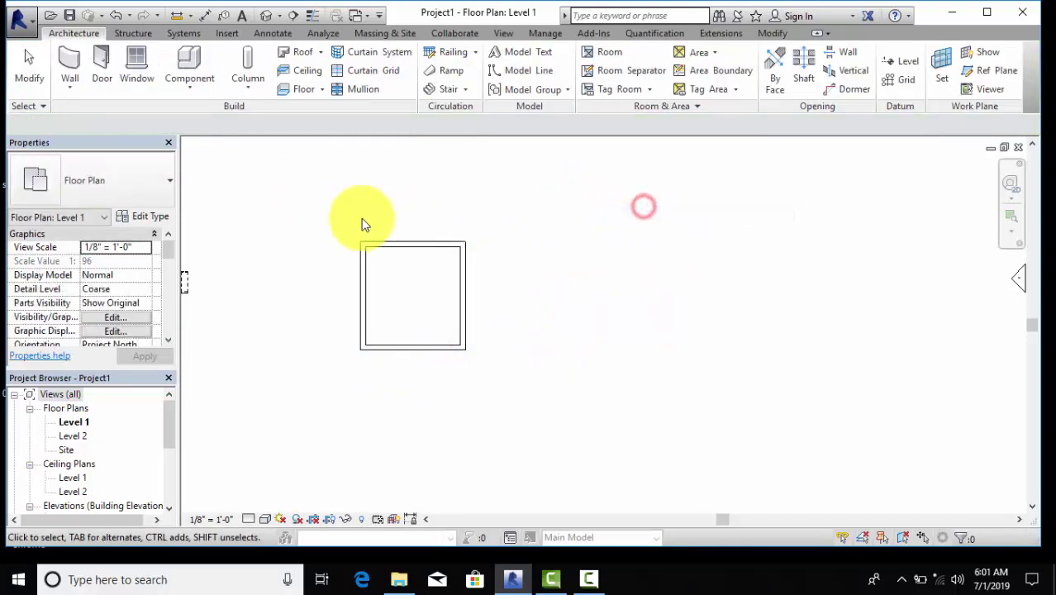
Start a new component stair with its location line set to Run: Left
left_click(465, 89)
left_click(469, 116)
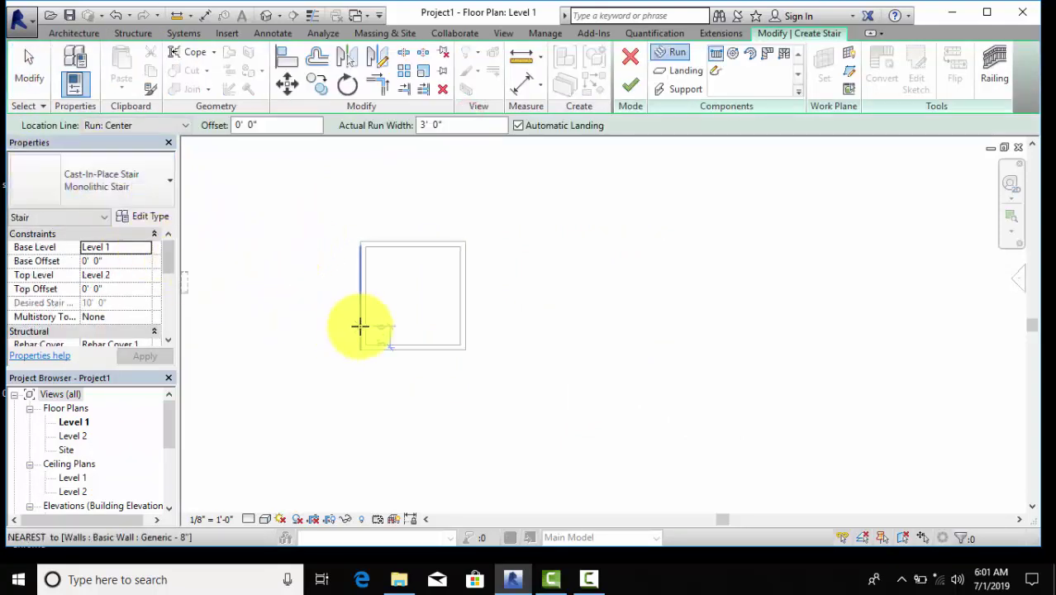
scroll(380, 335, "up", 2)
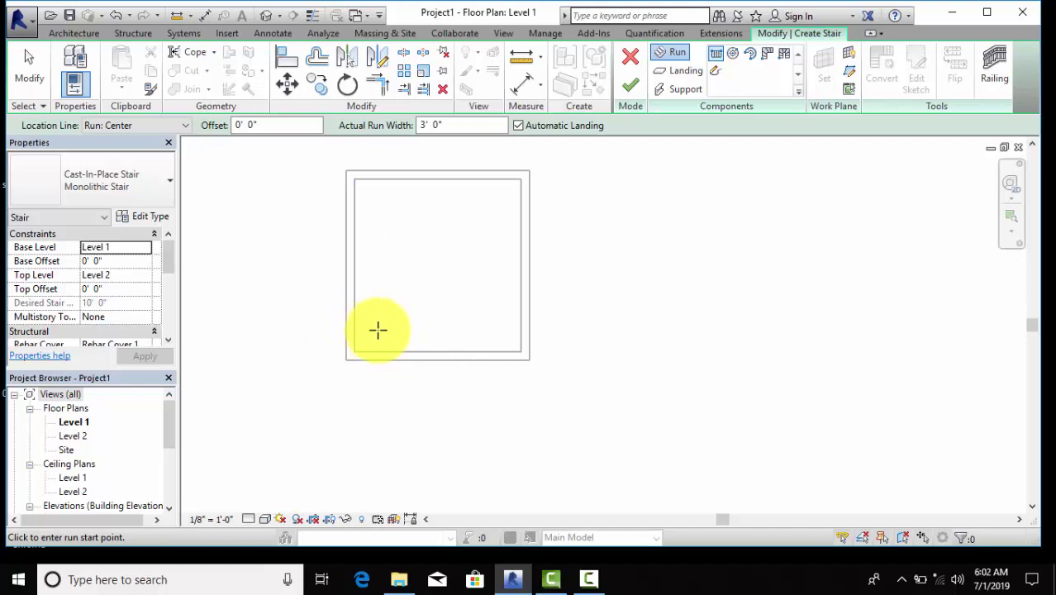
middle_click_drag(378, 330, 391, 377)
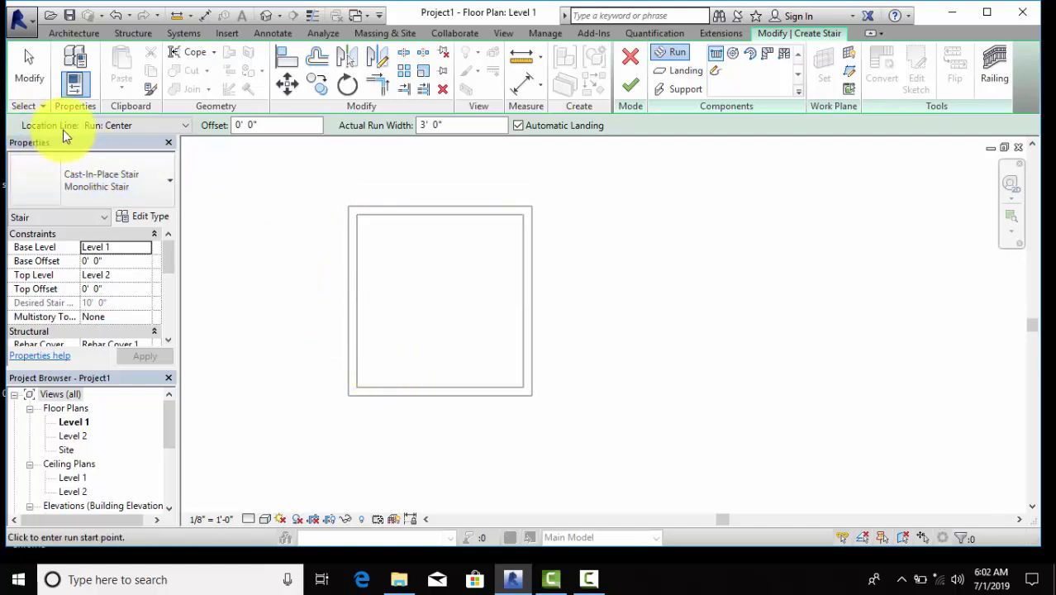
left_click(111, 126)
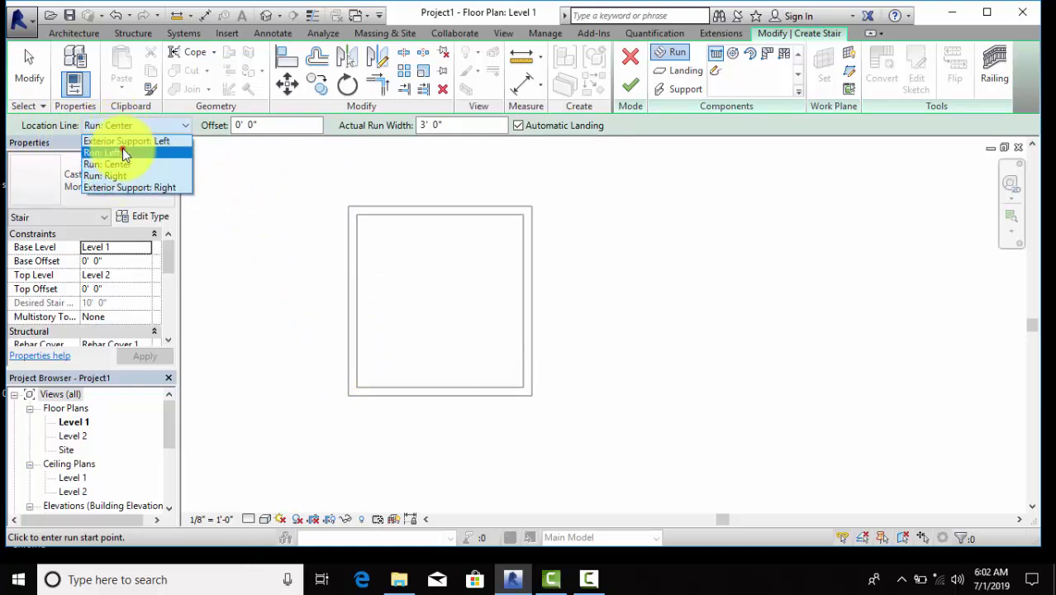
left_click(123, 152)
left_click(374, 371)
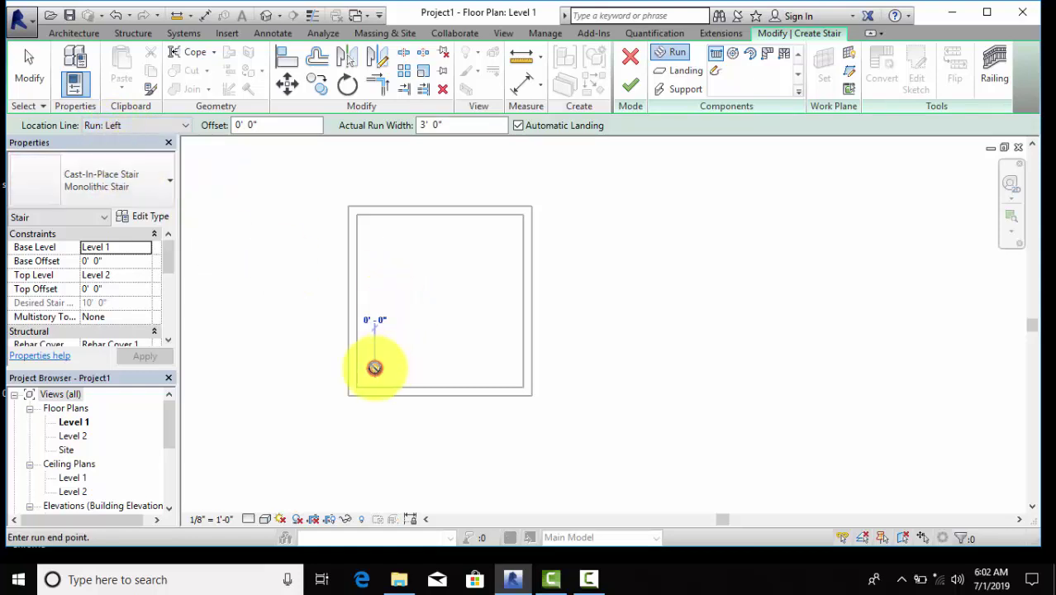
right_click(386, 235)
left_click(400, 241)
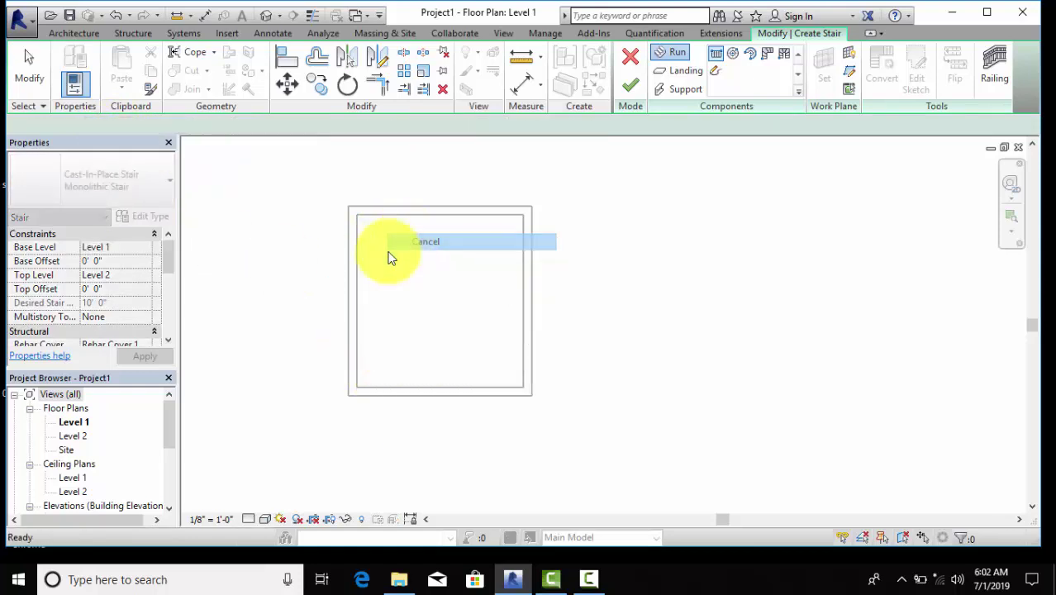
Sketch one run up the left wall and another along the top wall, then finish the stair
left_click(357, 353)
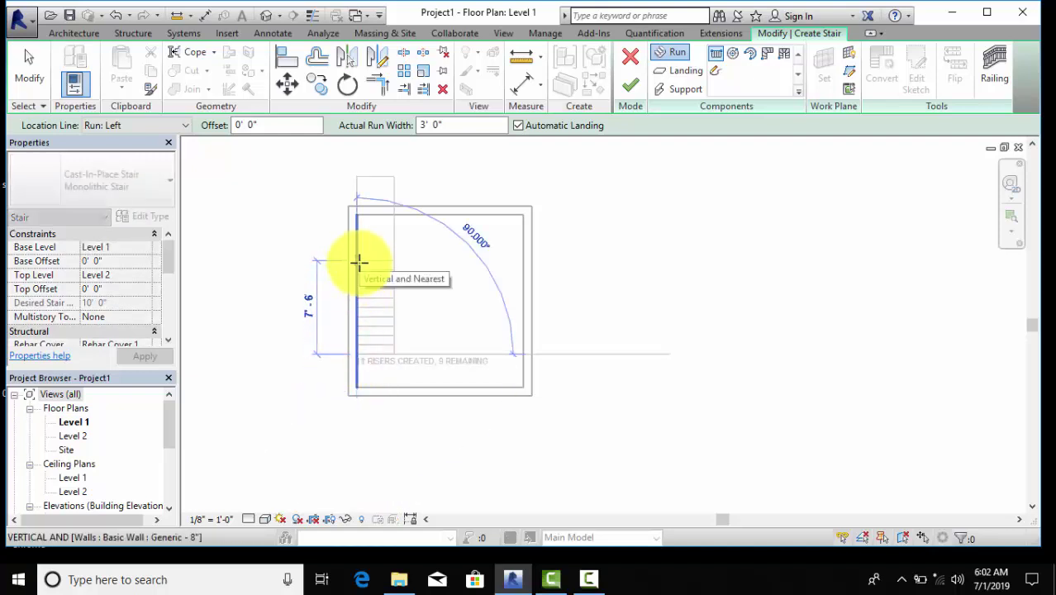
left_click(358, 262)
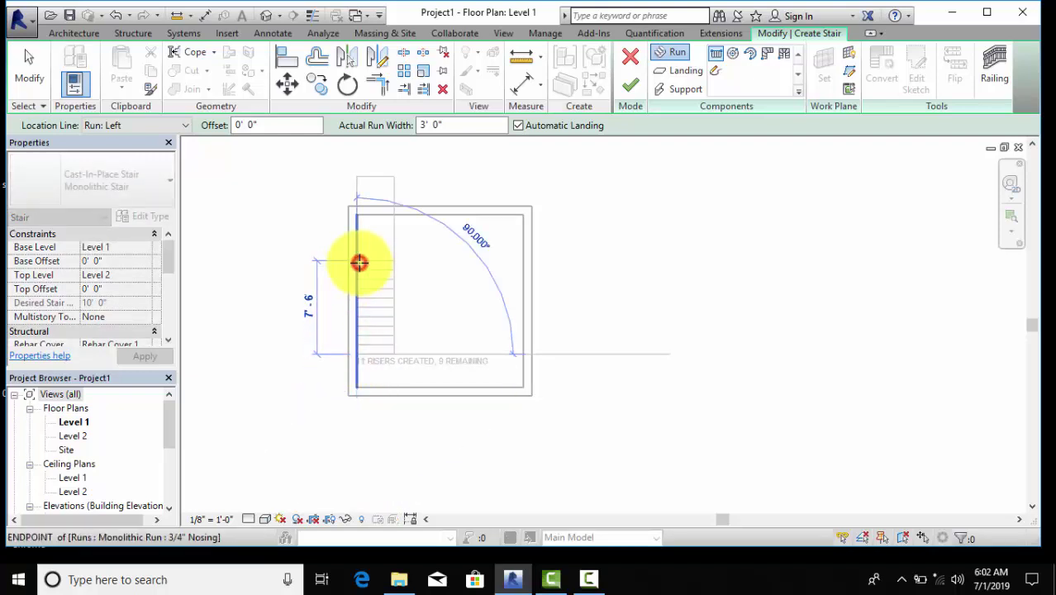
left_click(393, 217)
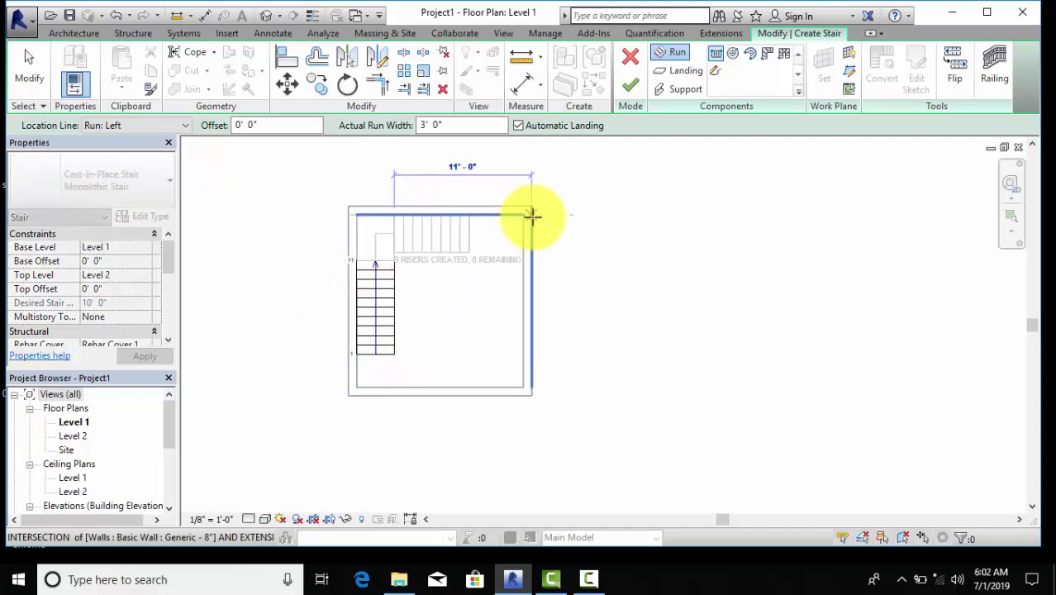
left_click(567, 215)
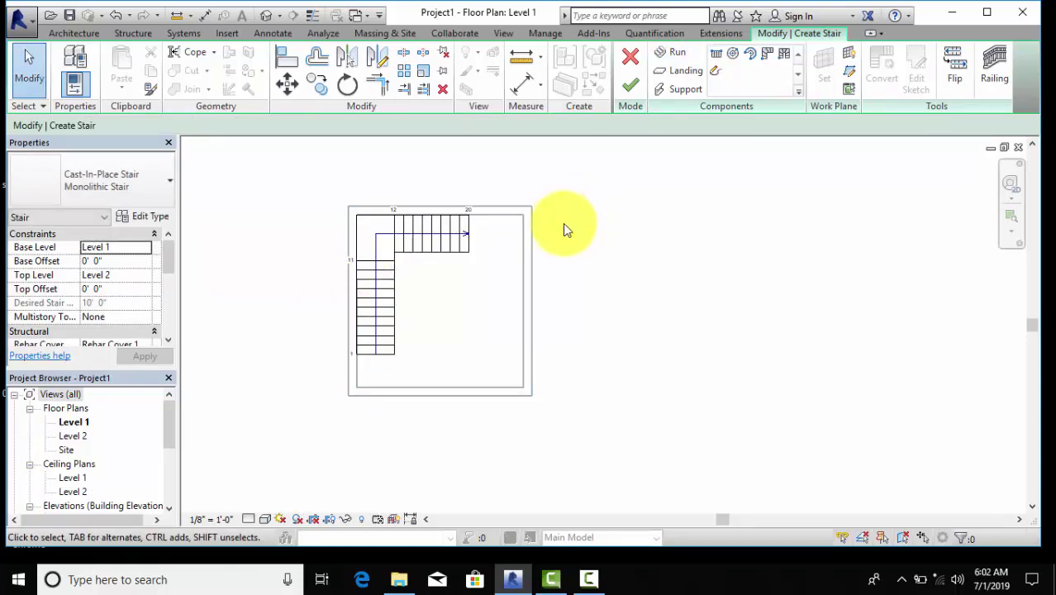
left_click(628, 88)
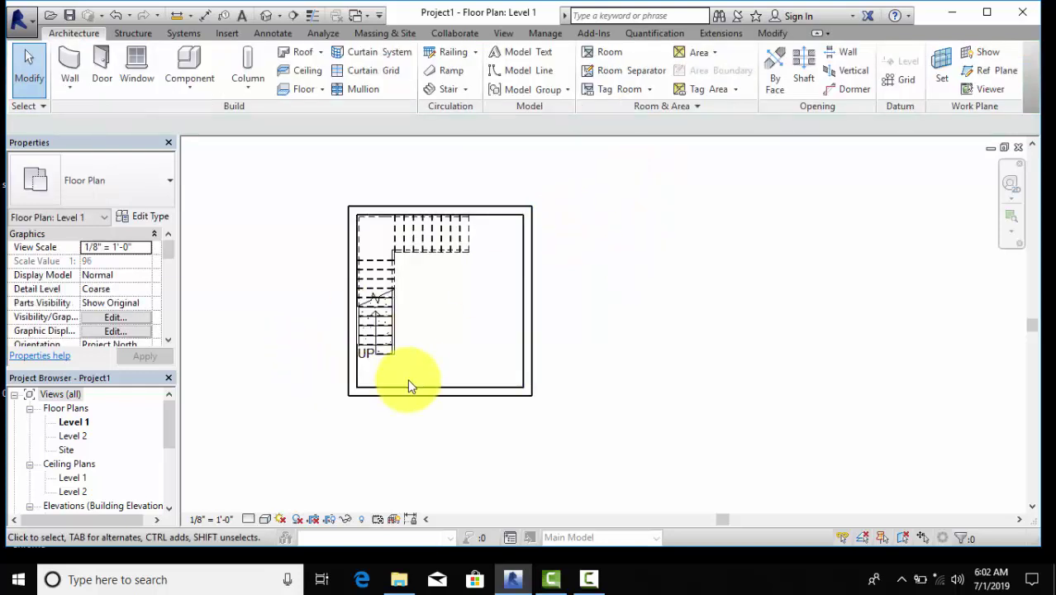
Switch to the default 3D view and frame the room with its railed stair
scroll(409, 373, "up", 4)
scroll(415, 370, "down", 2)
scroll(414, 365, "down", 1)
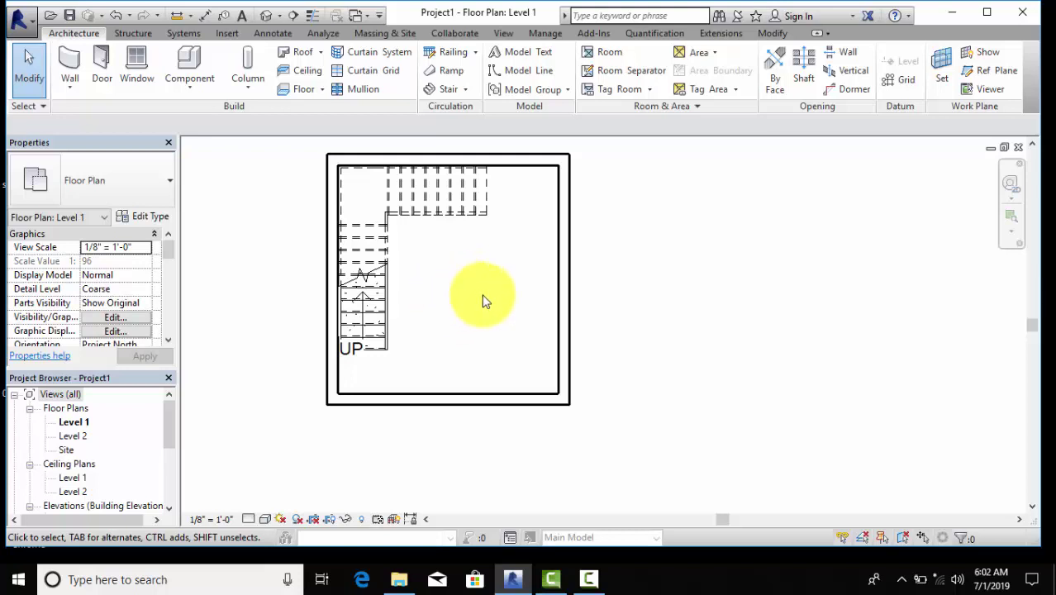
middle_click_drag(502, 299, 463, 301)
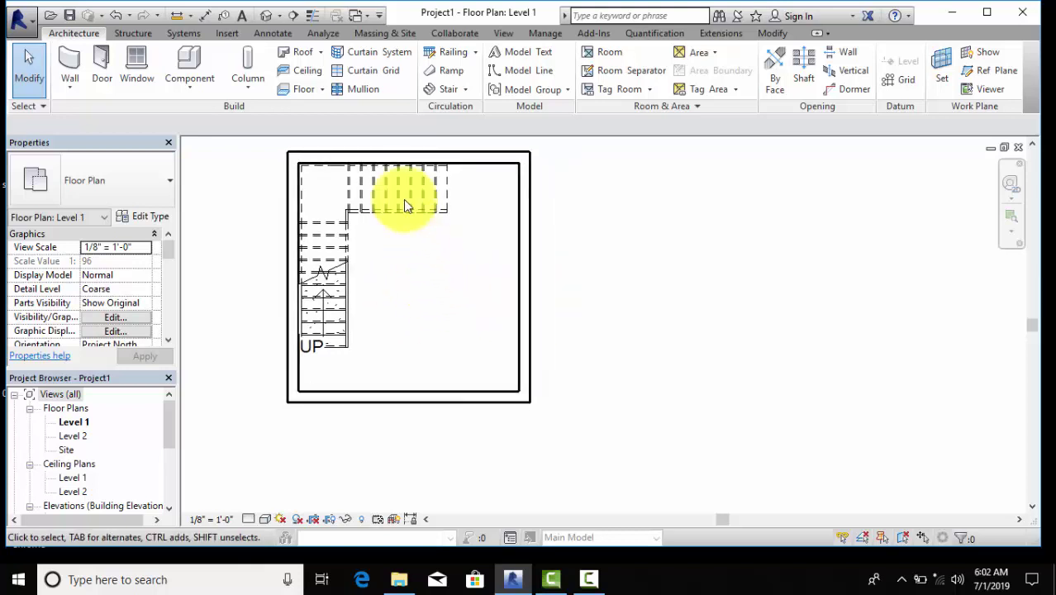
left_click(504, 33)
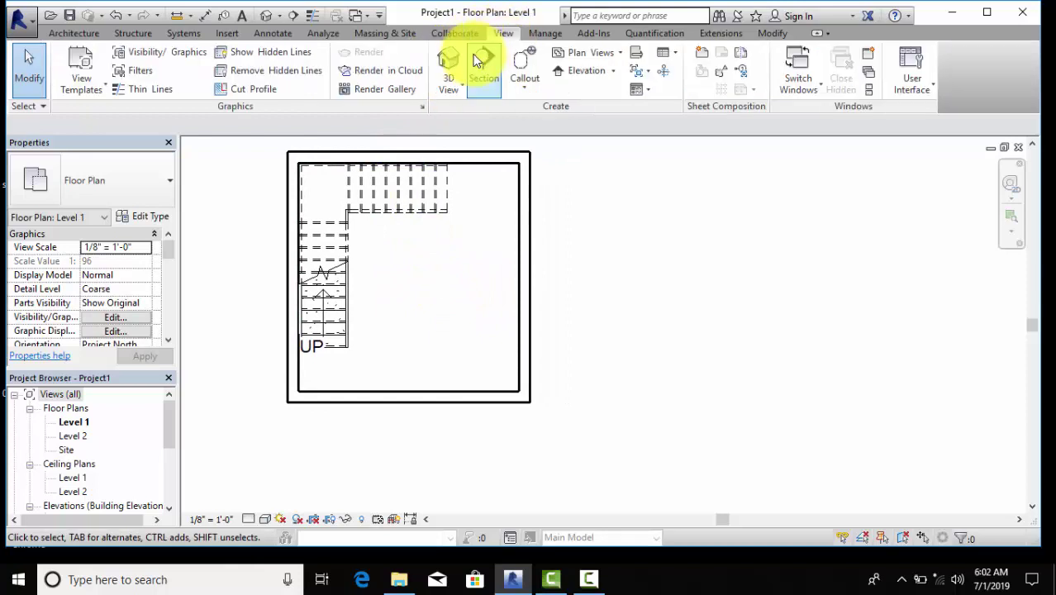
left_click(440, 59)
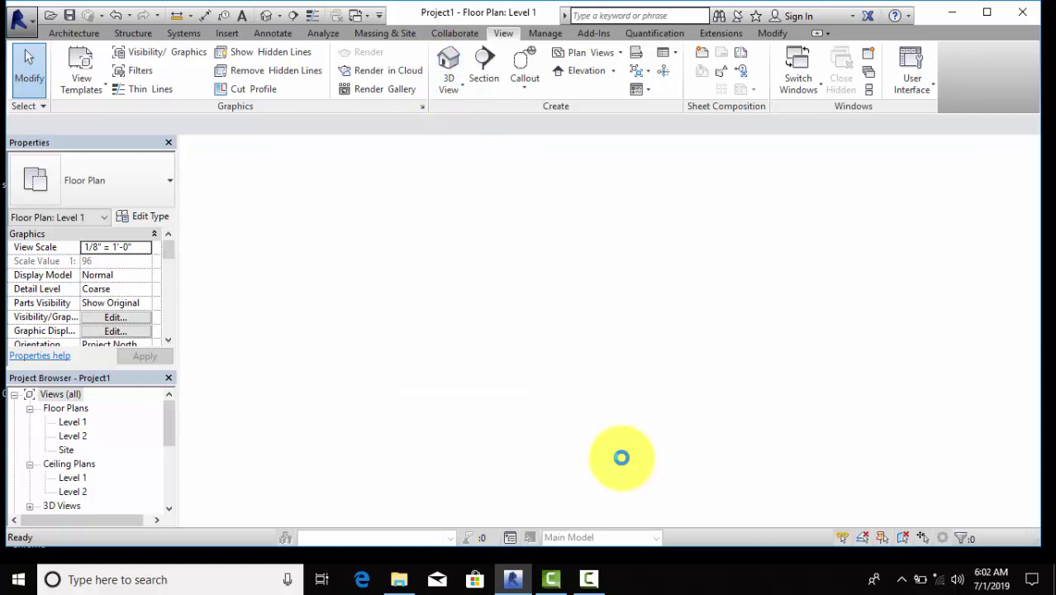
mouse_move(714, 440)
middle_mouse_down()
mouse_move(559, 418)
mouse_move(378, 420)
middle_mouse_up()
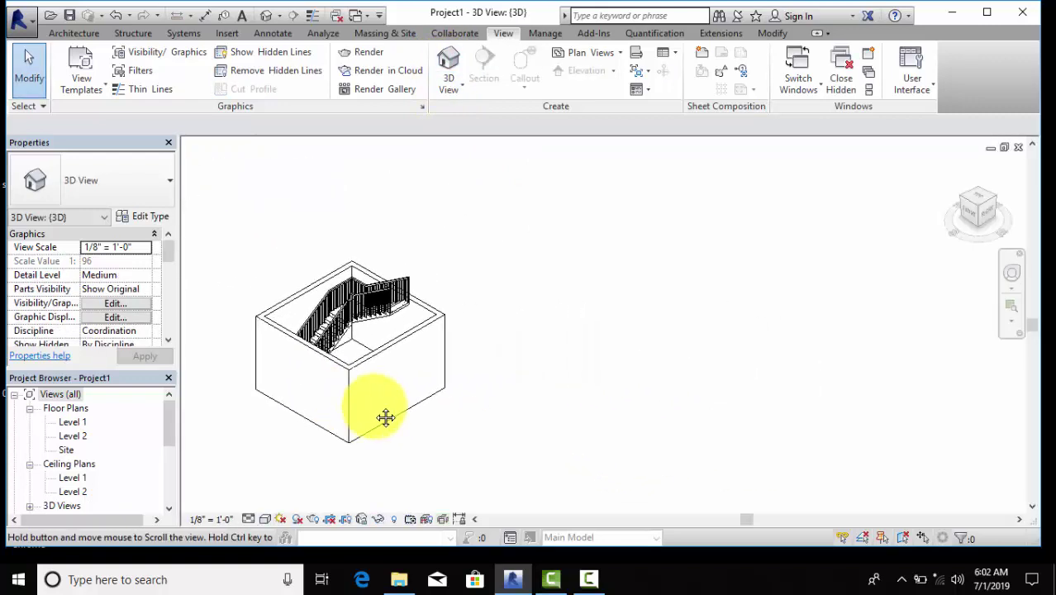
scroll(388, 380, "up", 5)
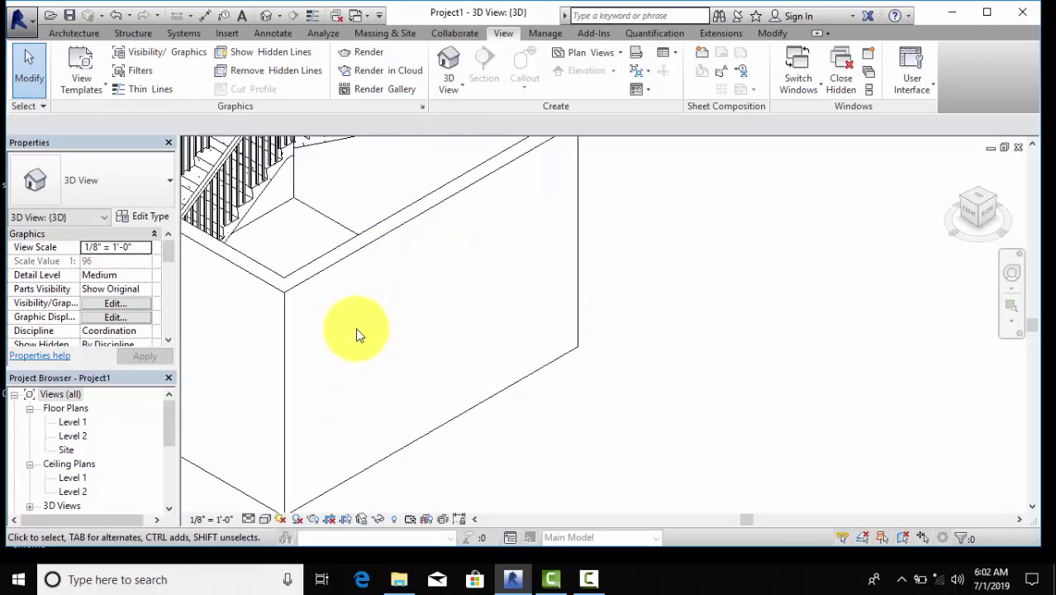
scroll(528, 315, "down", 3)
scroll(529, 315, "down", 2)
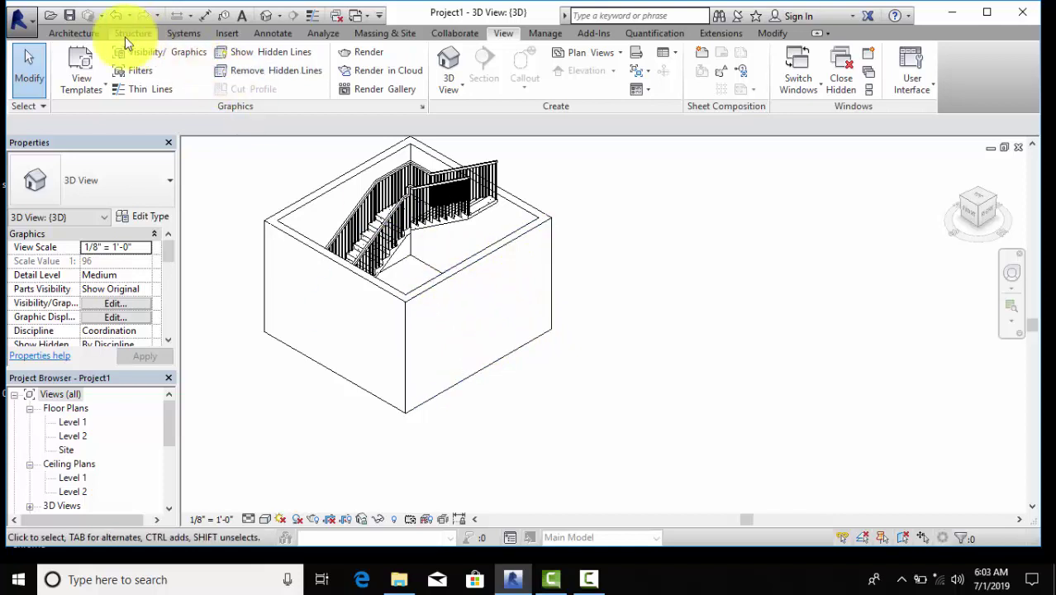
Create a Casework in-place model with the default name and begin an Extrusion
left_click(79, 38)
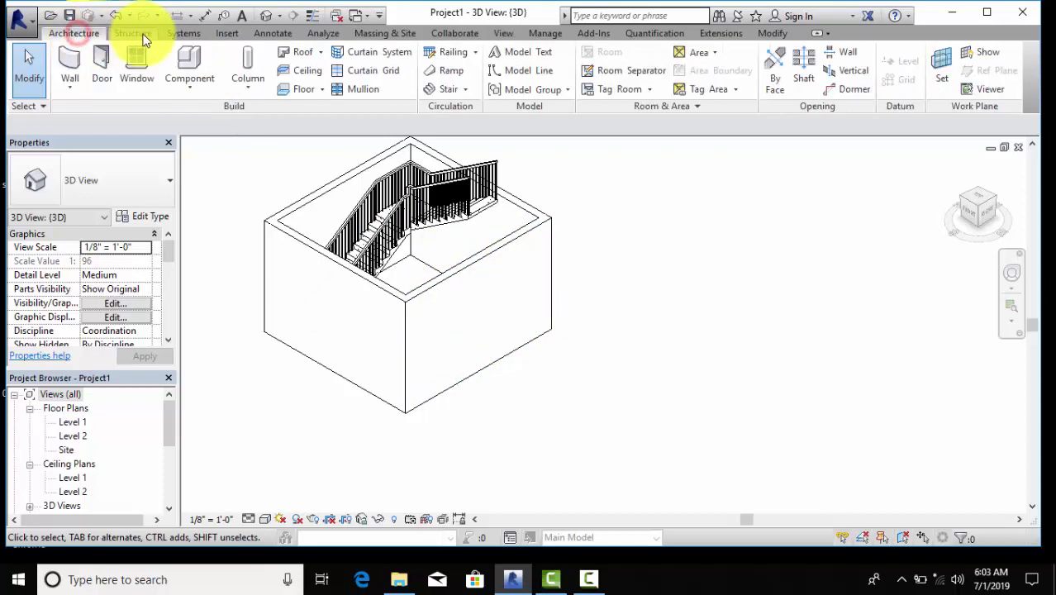
left_click(190, 86)
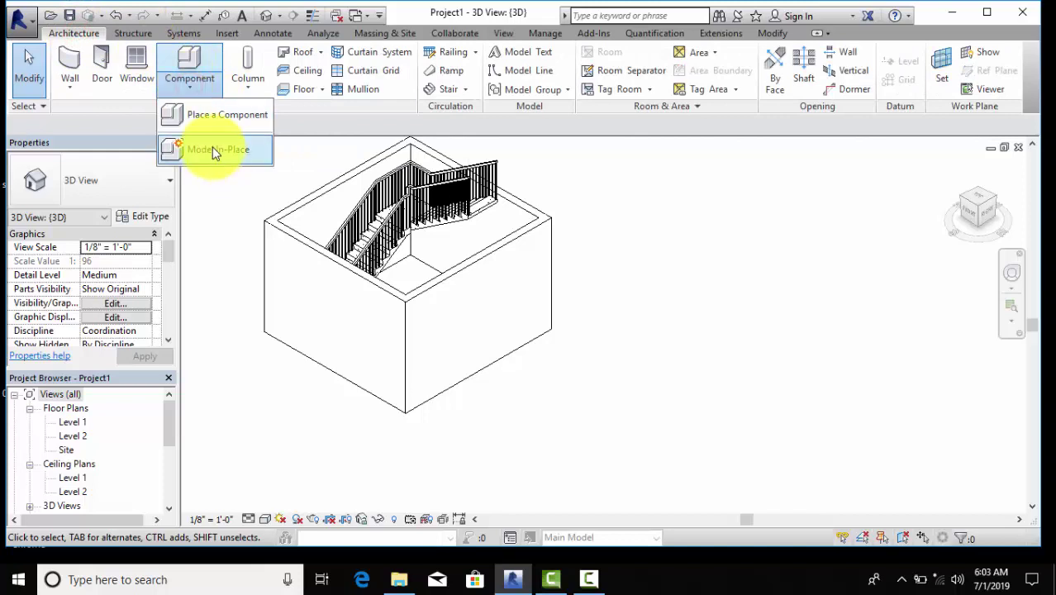
left_click(212, 148)
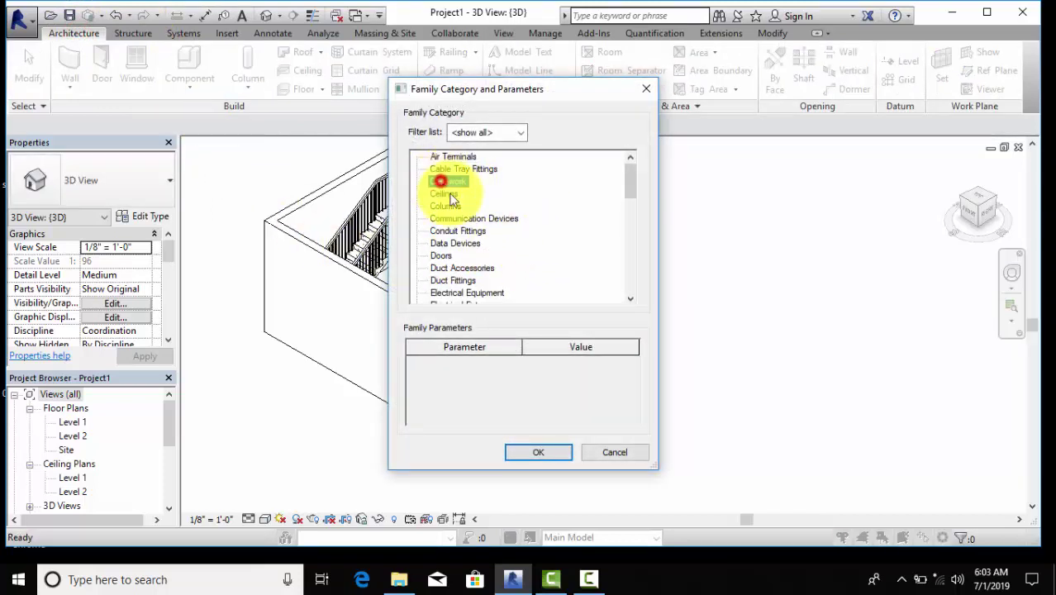
left_click(547, 456)
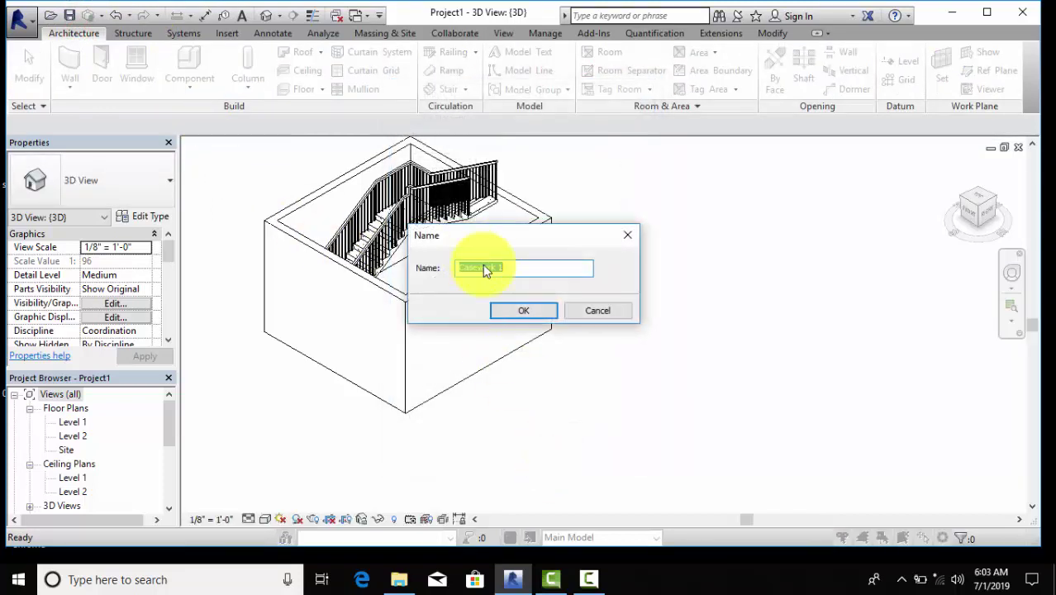
left_click(519, 309)
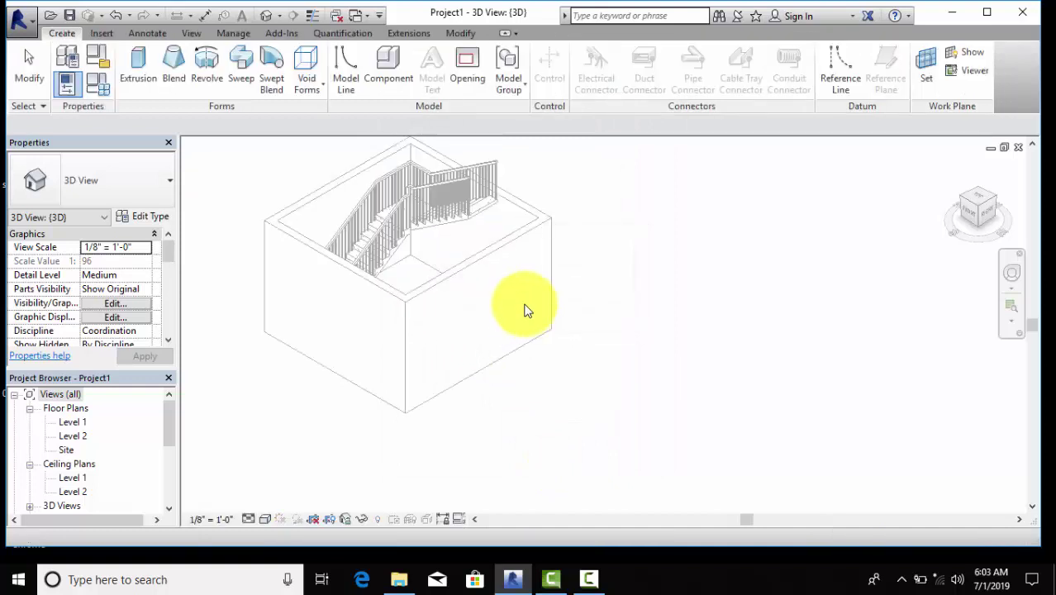
left_click(136, 56)
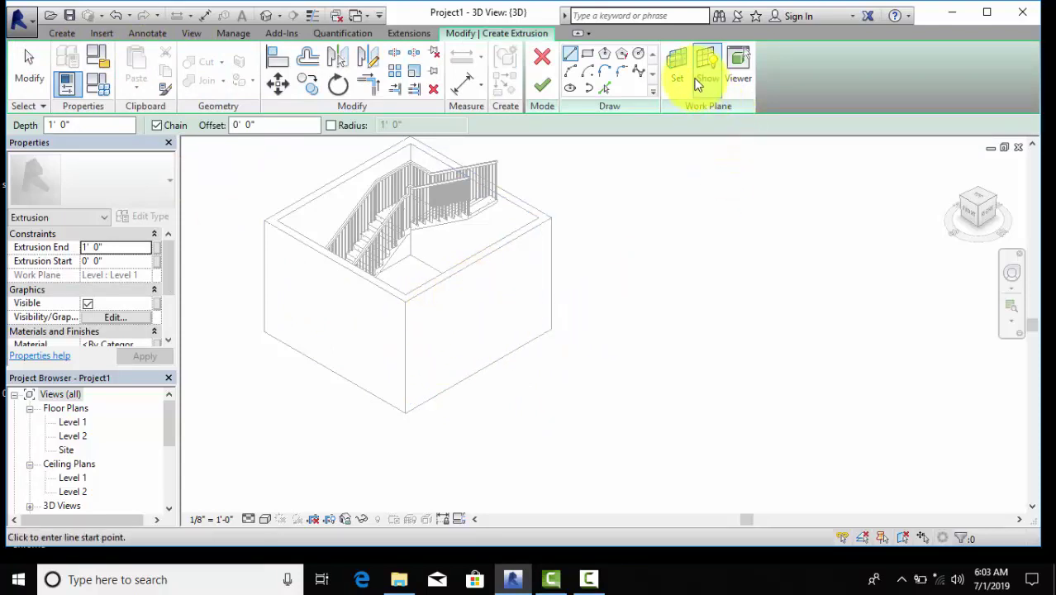
Pick the outer face of the right Generic - 8" wall as the extrusion's work plane
left_click(712, 64)
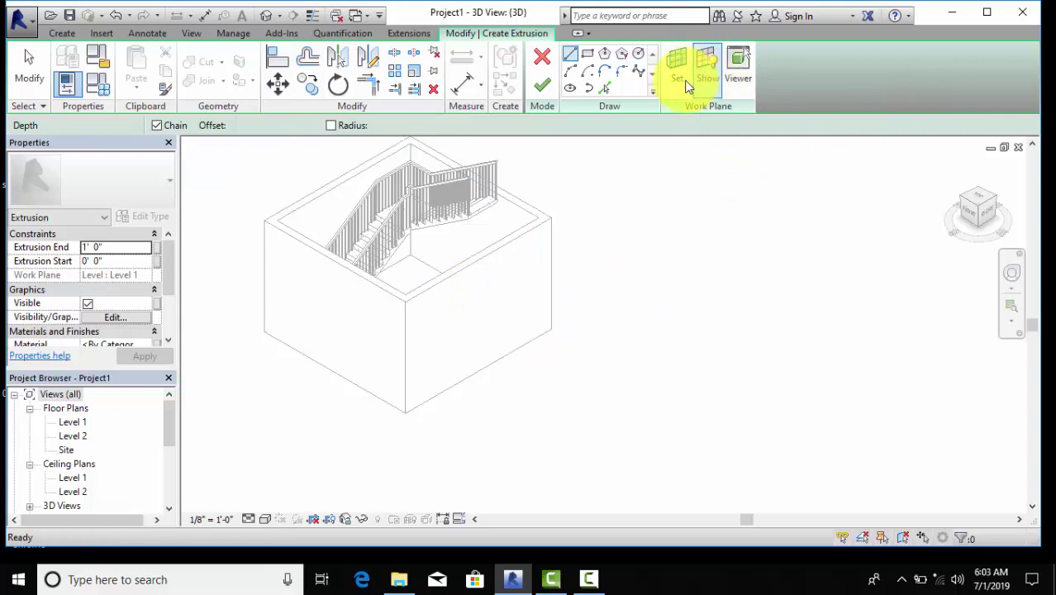
left_click(676, 69)
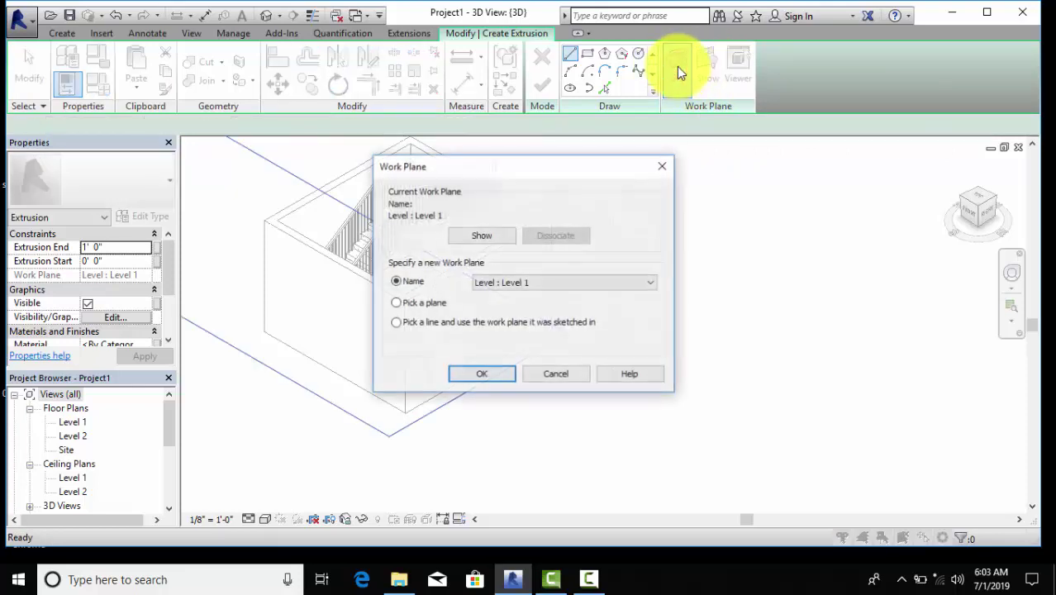
left_click(426, 303)
left_click(481, 376)
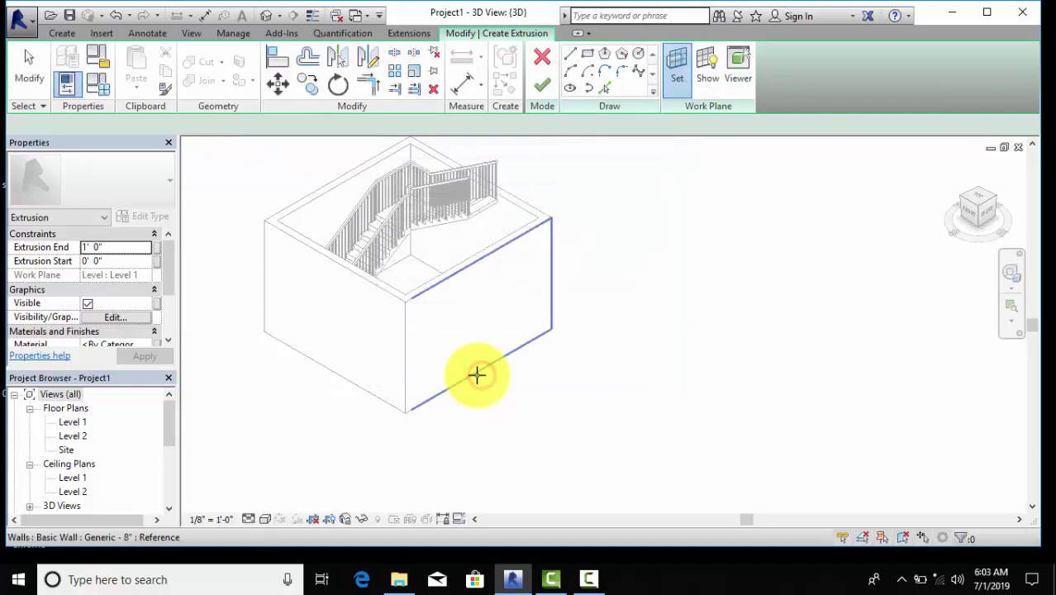
left_click(588, 53)
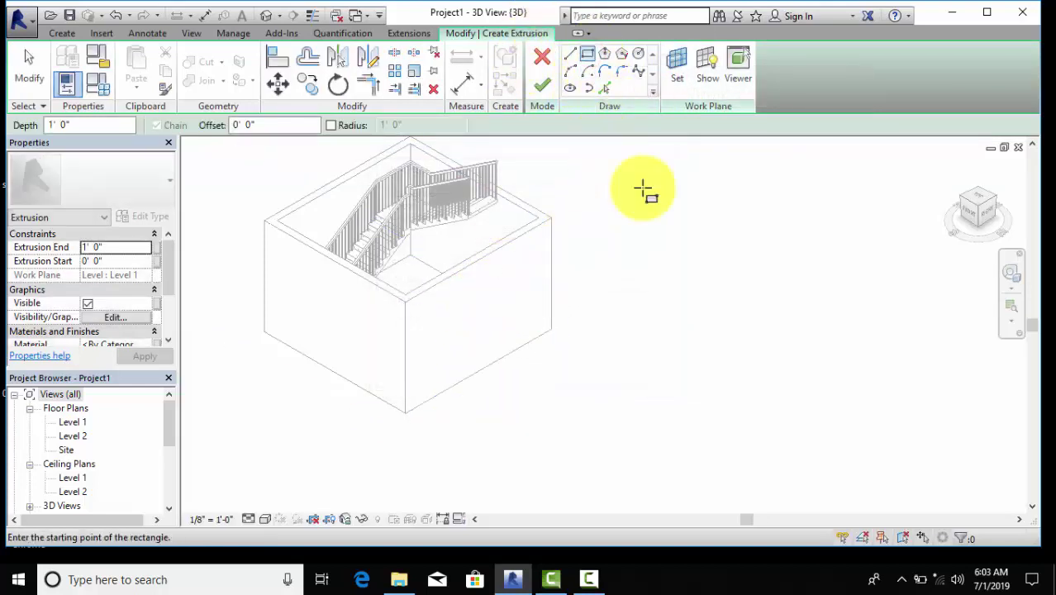
left_click(701, 63)
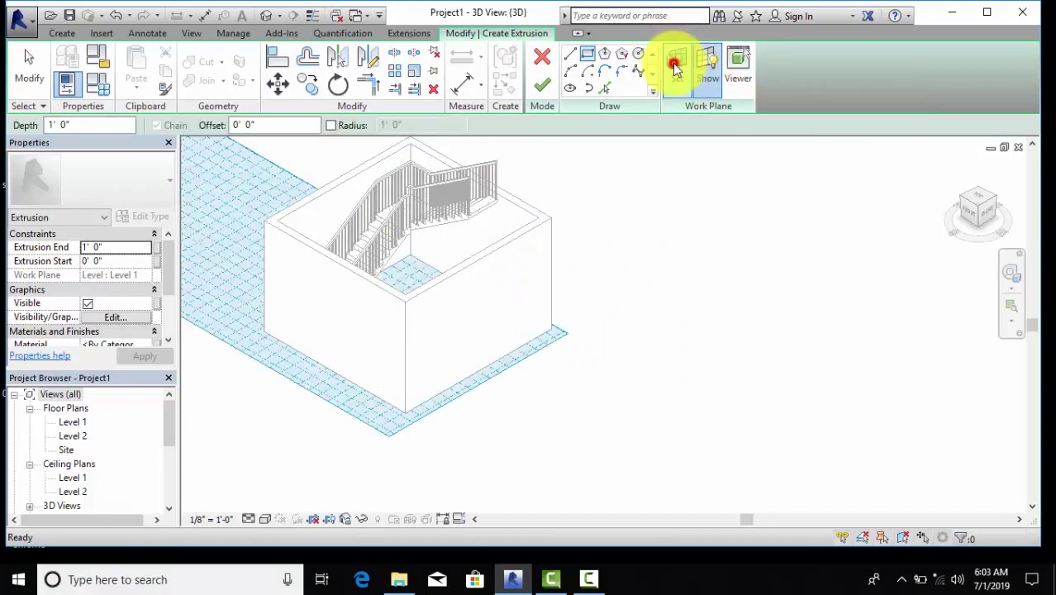
left_click(675, 63)
left_click(428, 306)
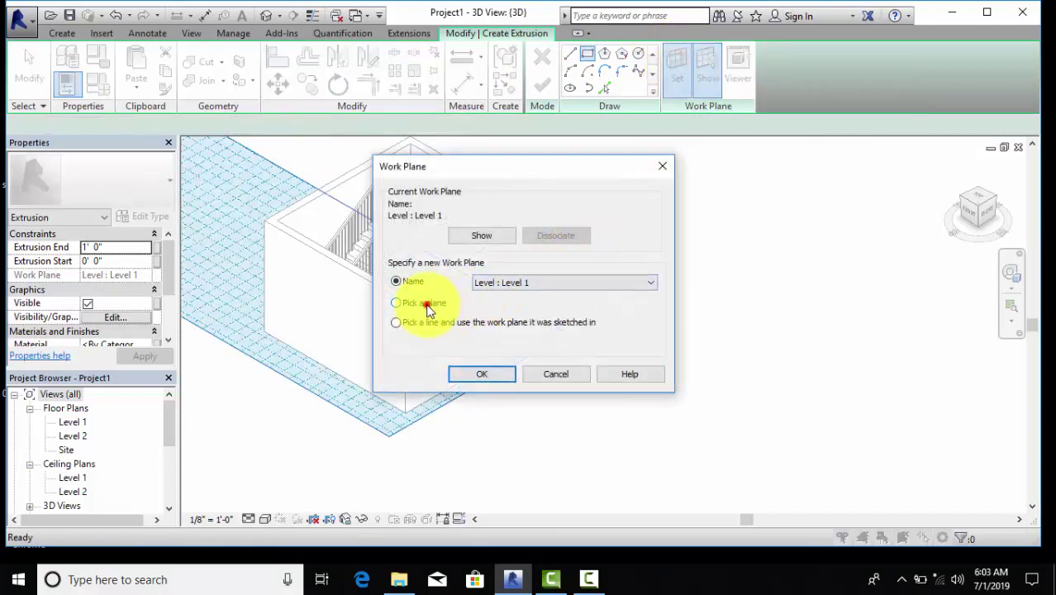
left_click(472, 374)
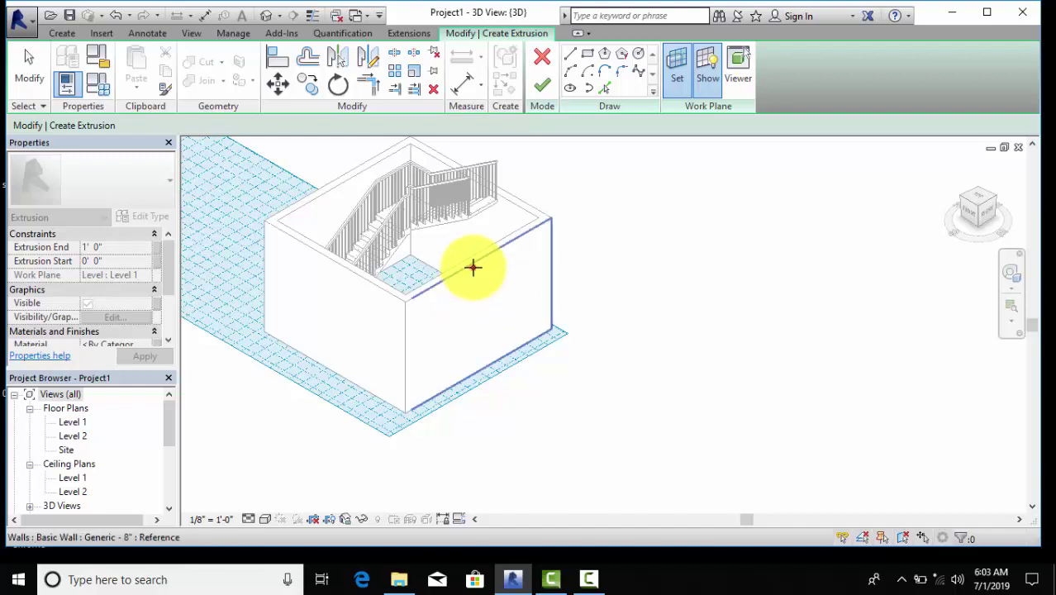
left_click(473, 266)
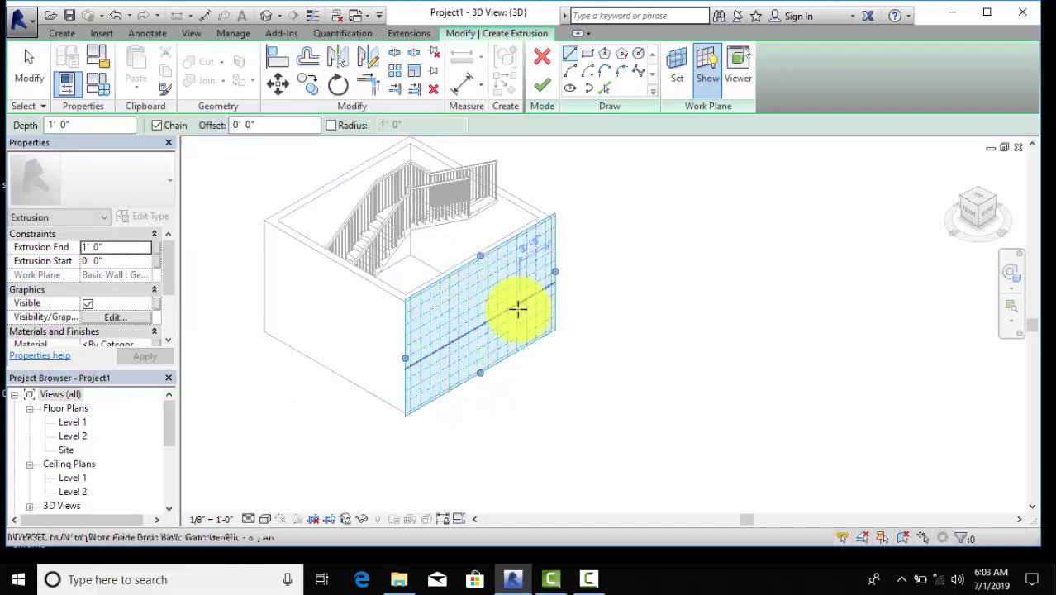
Sketch a 6'-0" by 5'-0" rectangle on the wall, pull it about 6'-5" outward, and finish
left_click(586, 55)
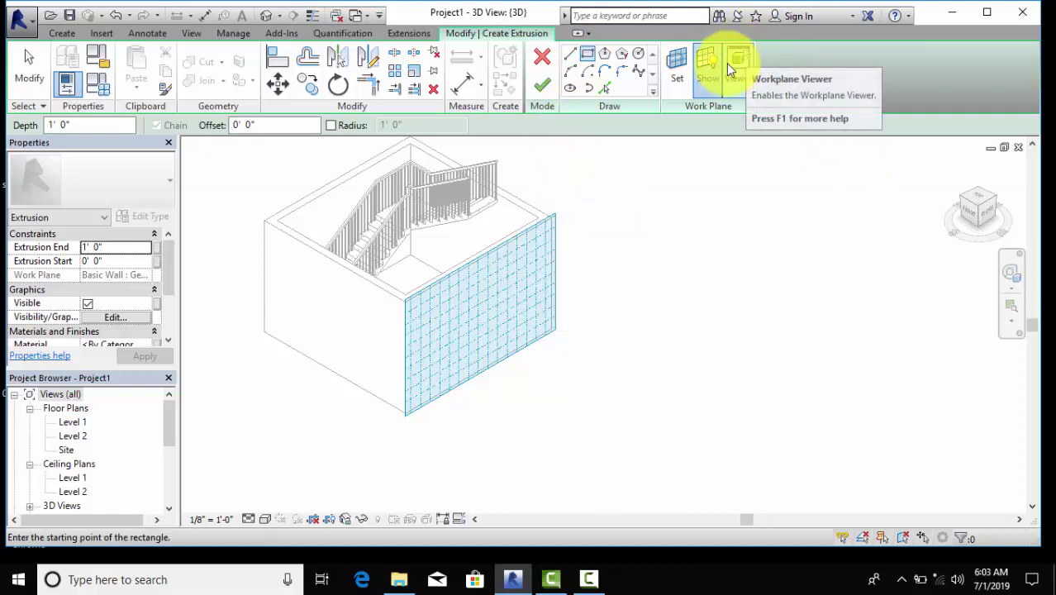
left_click(731, 68)
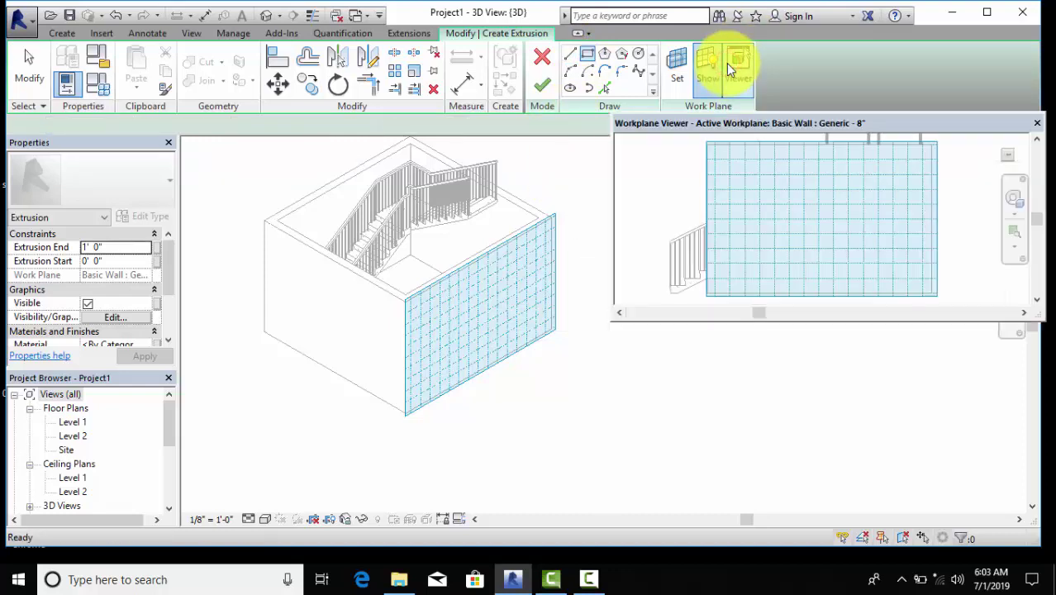
left_click(444, 313)
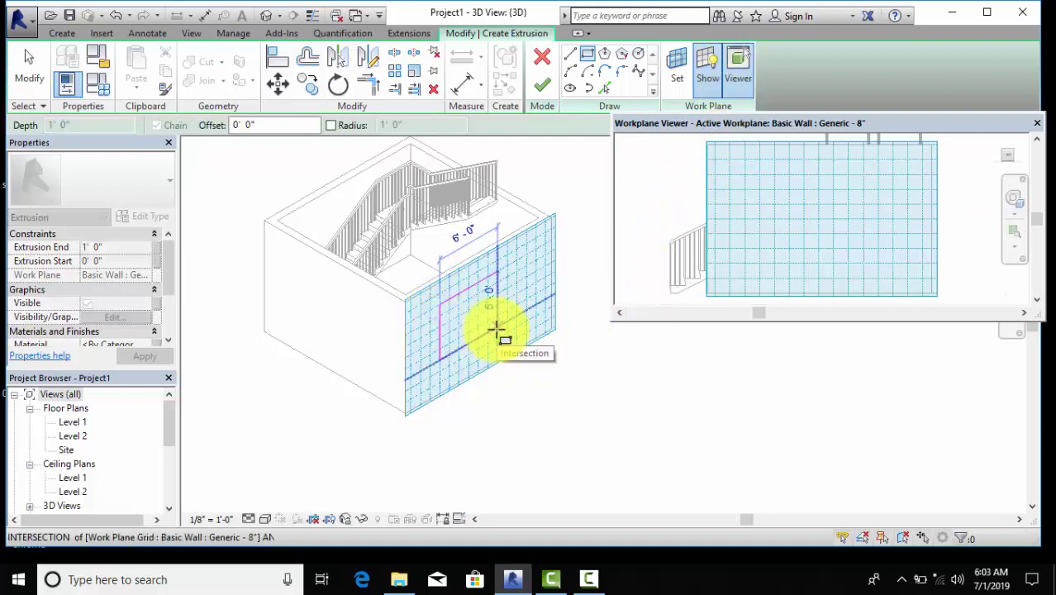
left_click(496, 329)
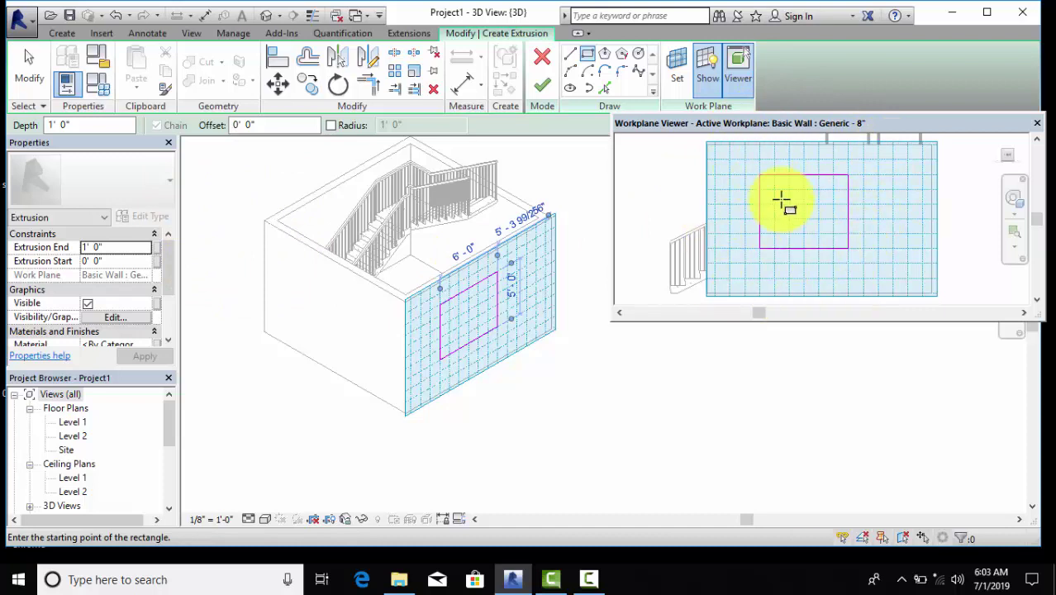
left_click(546, 85)
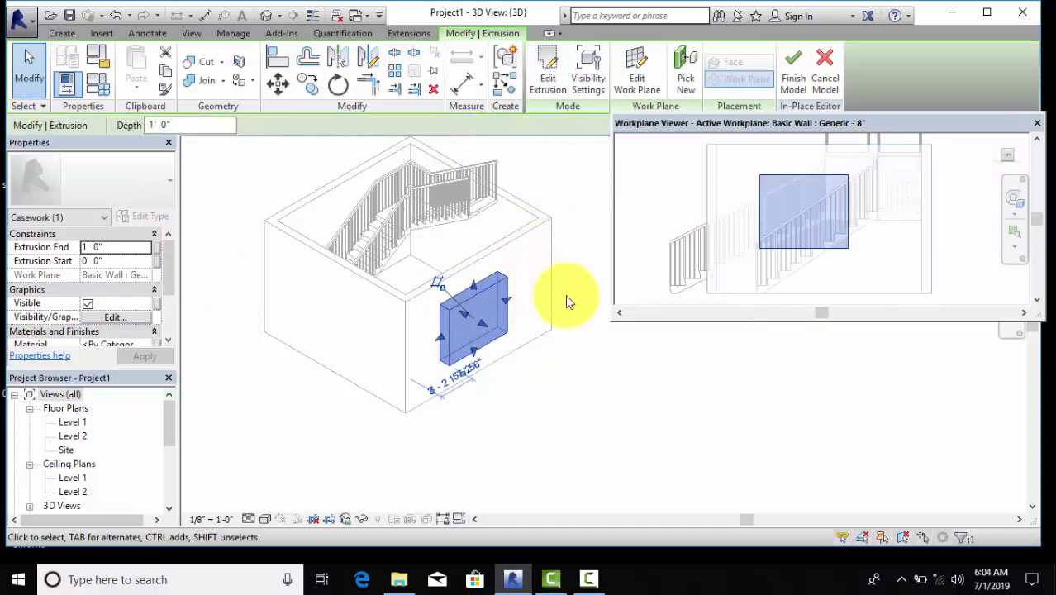
left_click_drag(481, 326, 578, 382)
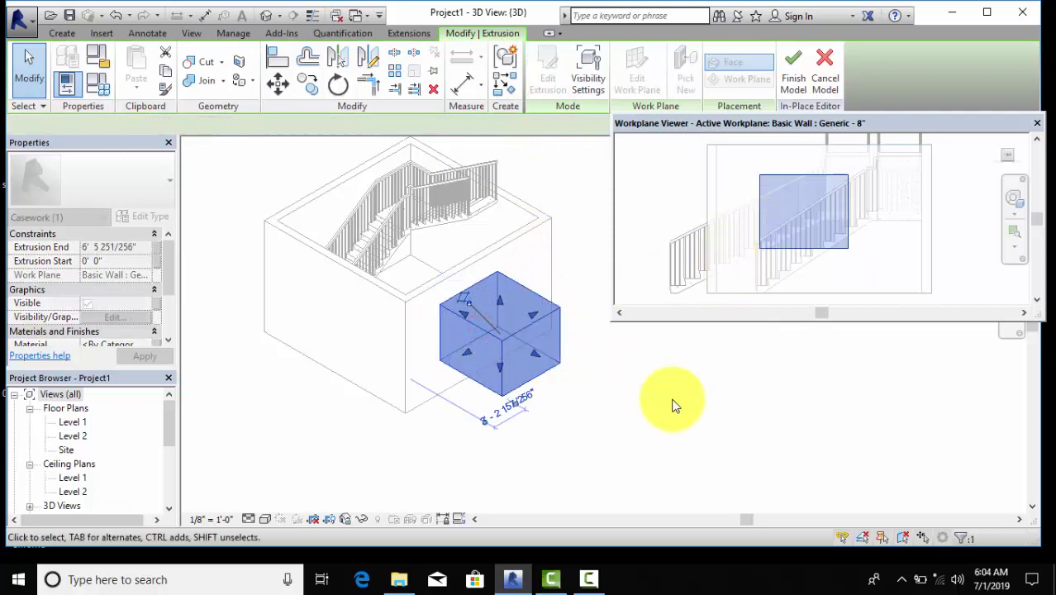
left_click(795, 69)
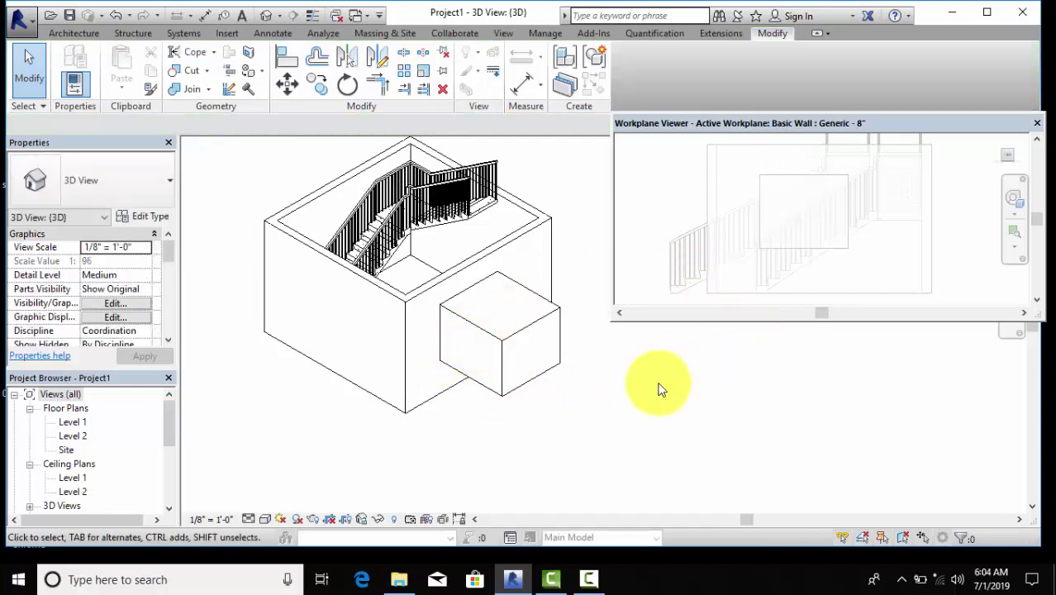
Orbit and zoom in on the room, recentring the stair in the Workplane Viewer
middle_click_drag(655, 385, 592, 438, "shift")
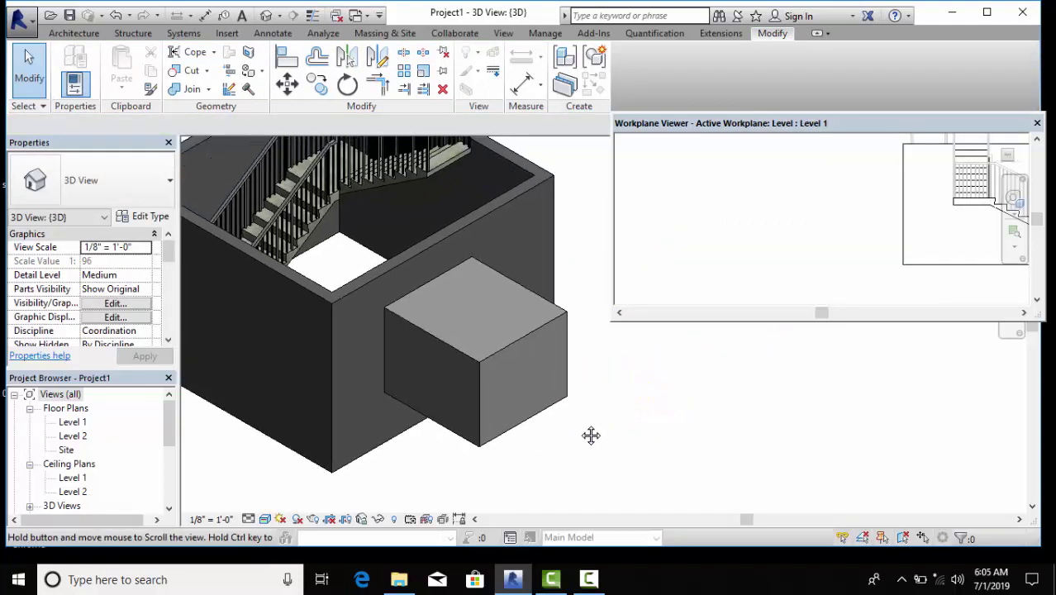
left_click(802, 241)
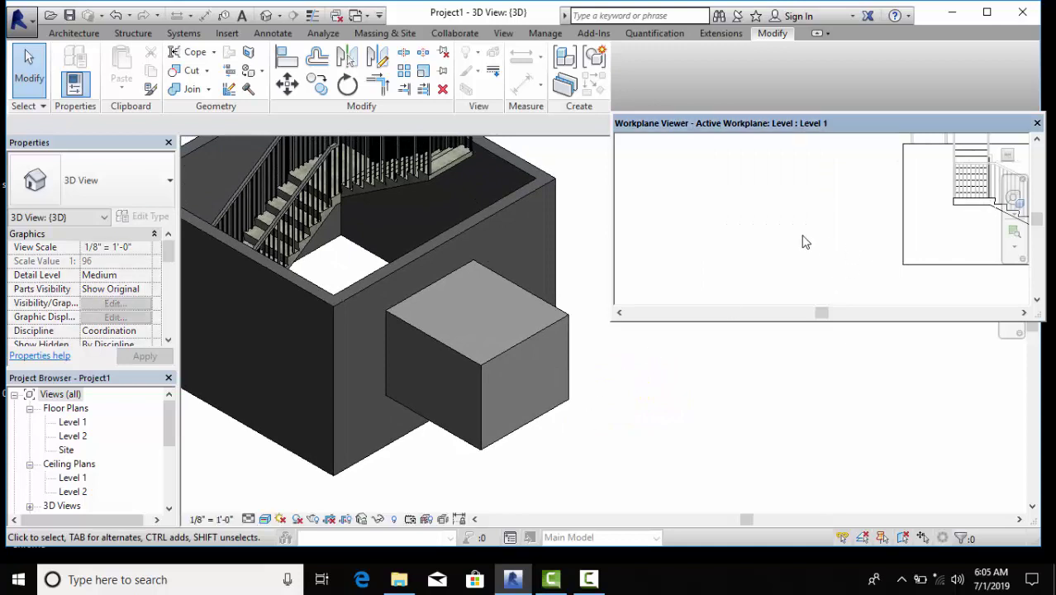
middle_click_drag(799, 201, 673, 293)
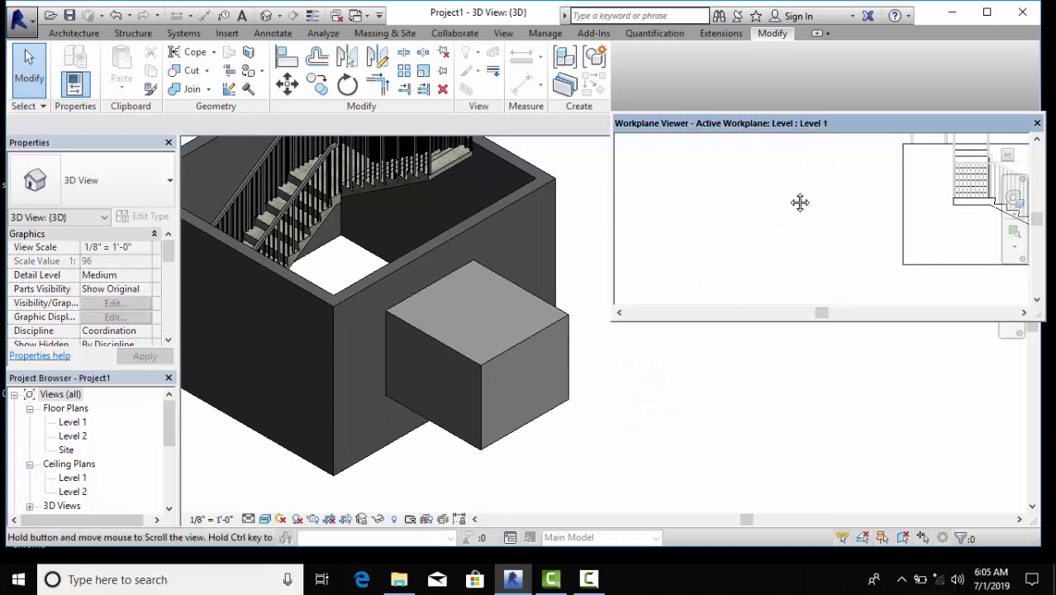
left_click(498, 360)
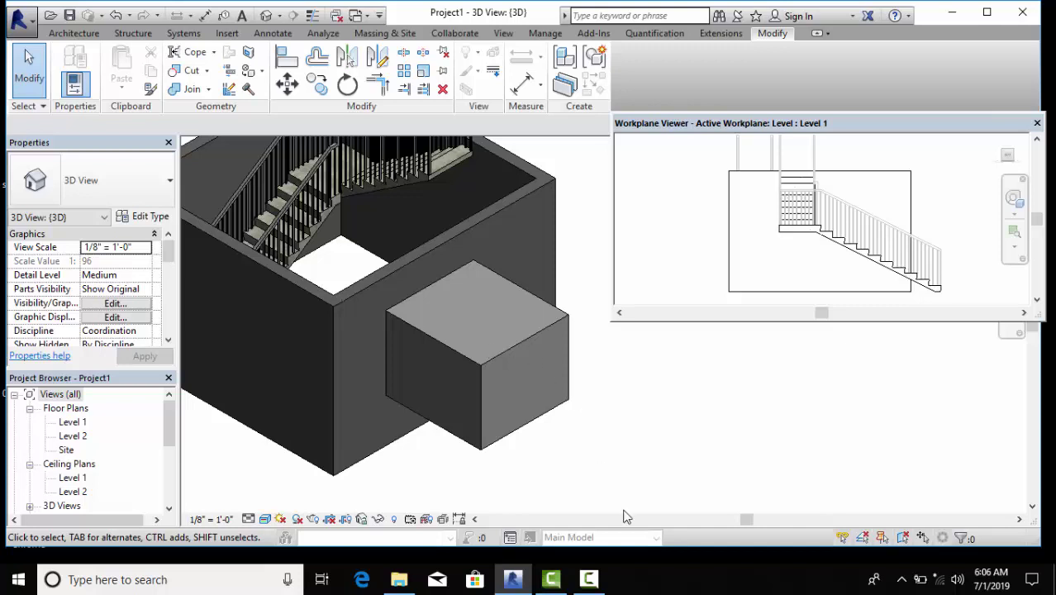
left_click(589, 580)
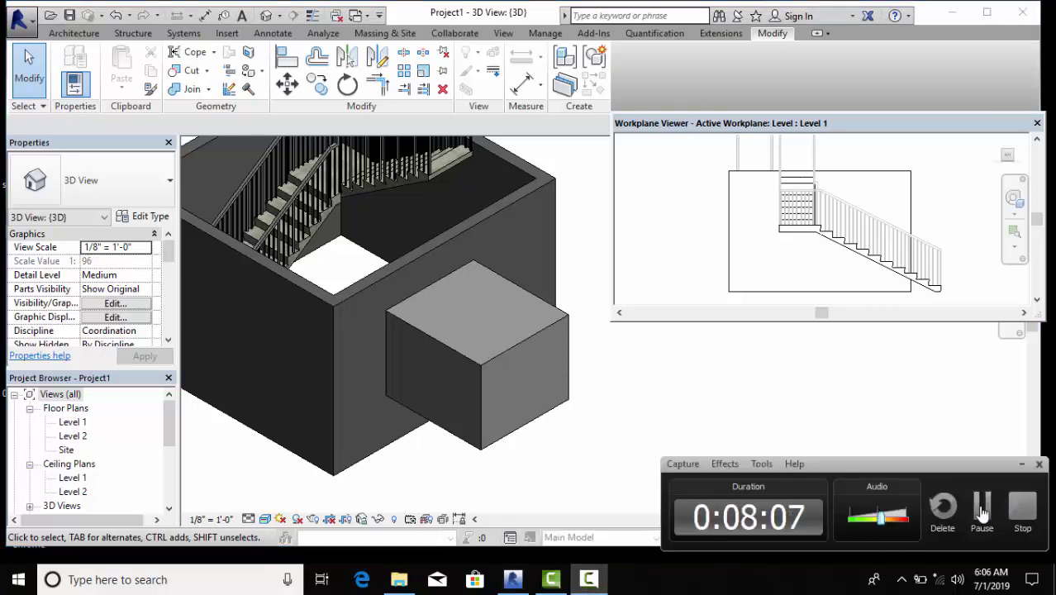